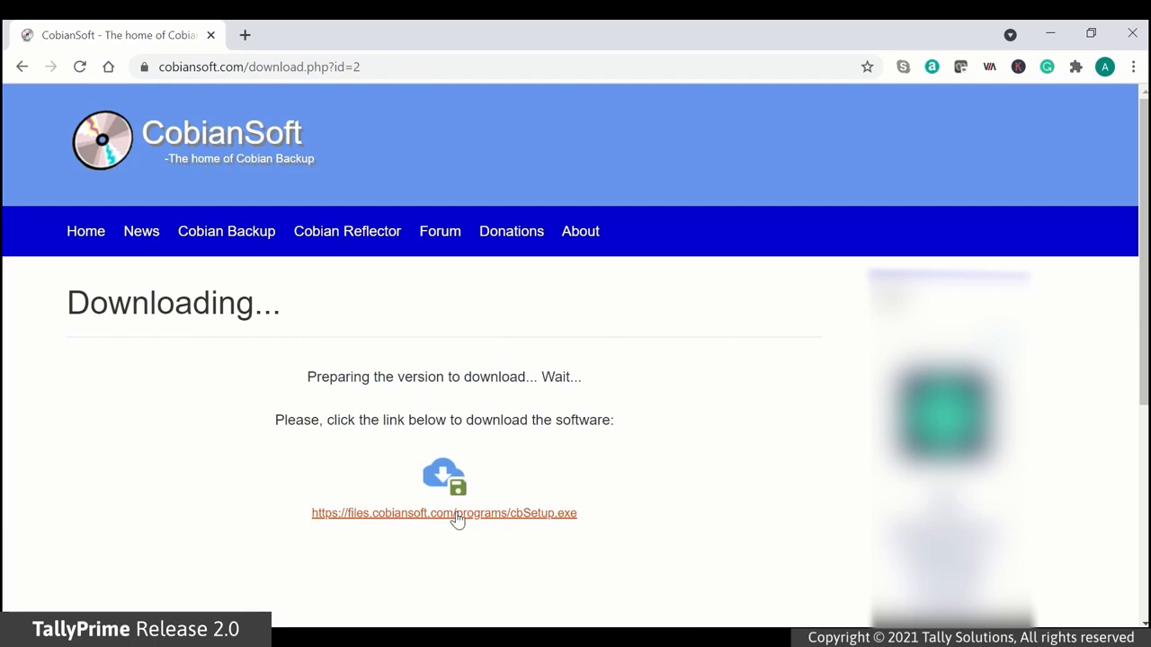
- Download the cbSetup.exe installer from the CobianSoft download page and run it
left_click(455, 517)
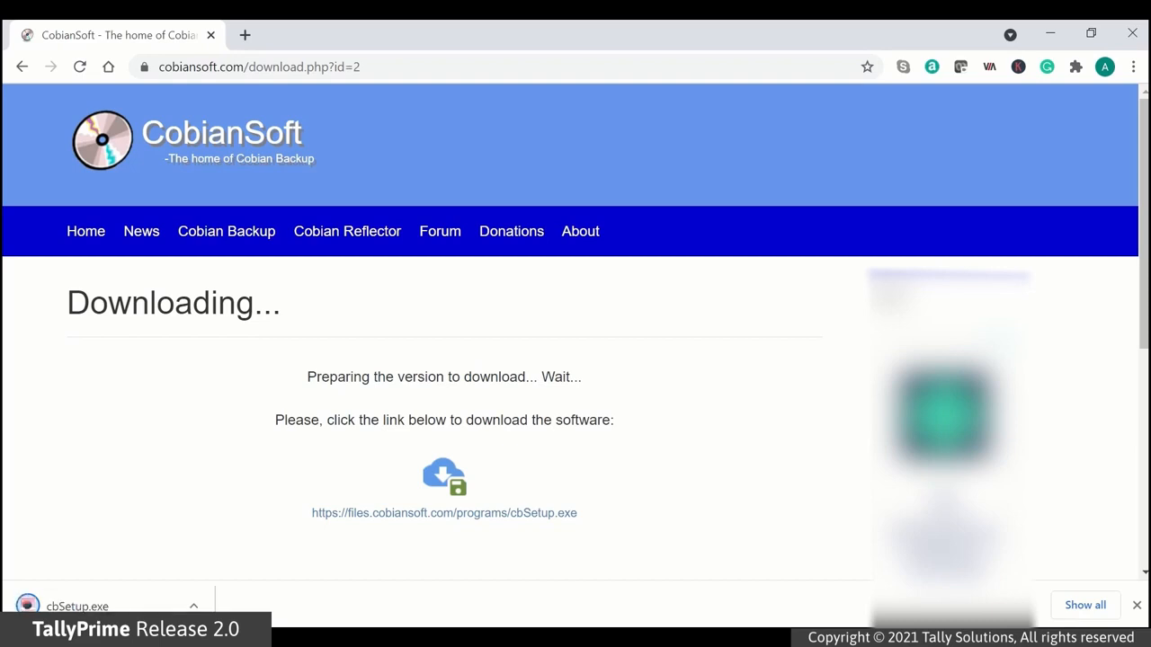
left_click(80, 607)
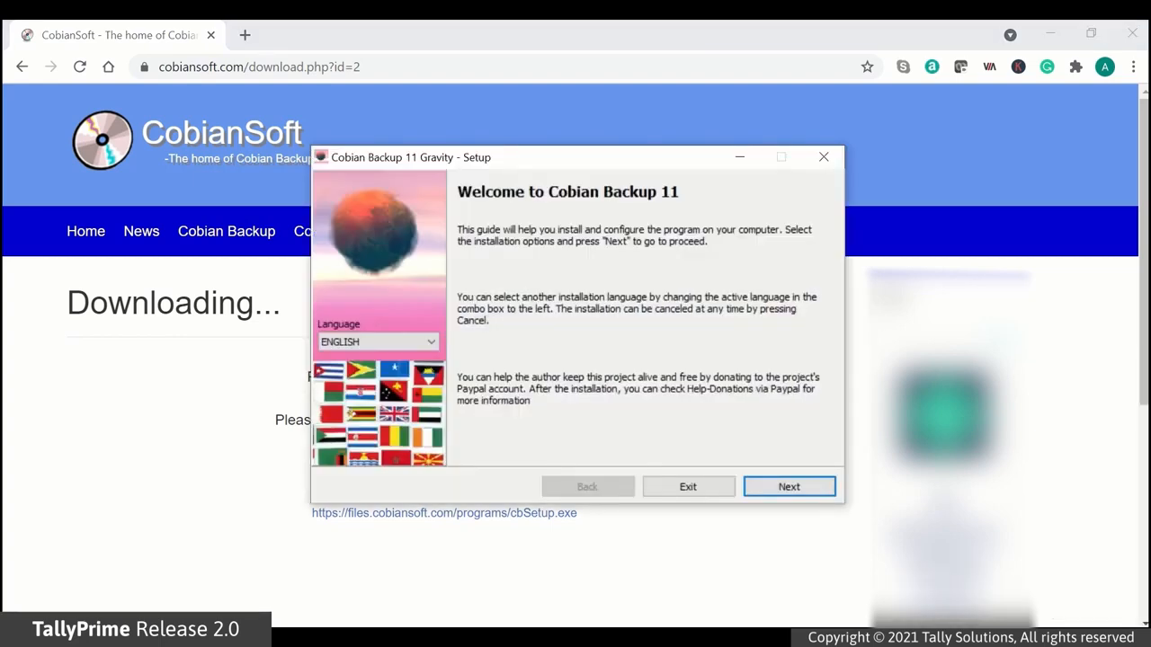
- Proceed past the Cobian Backup 11 welcome page and accept the license conditions
left_click(778, 490)
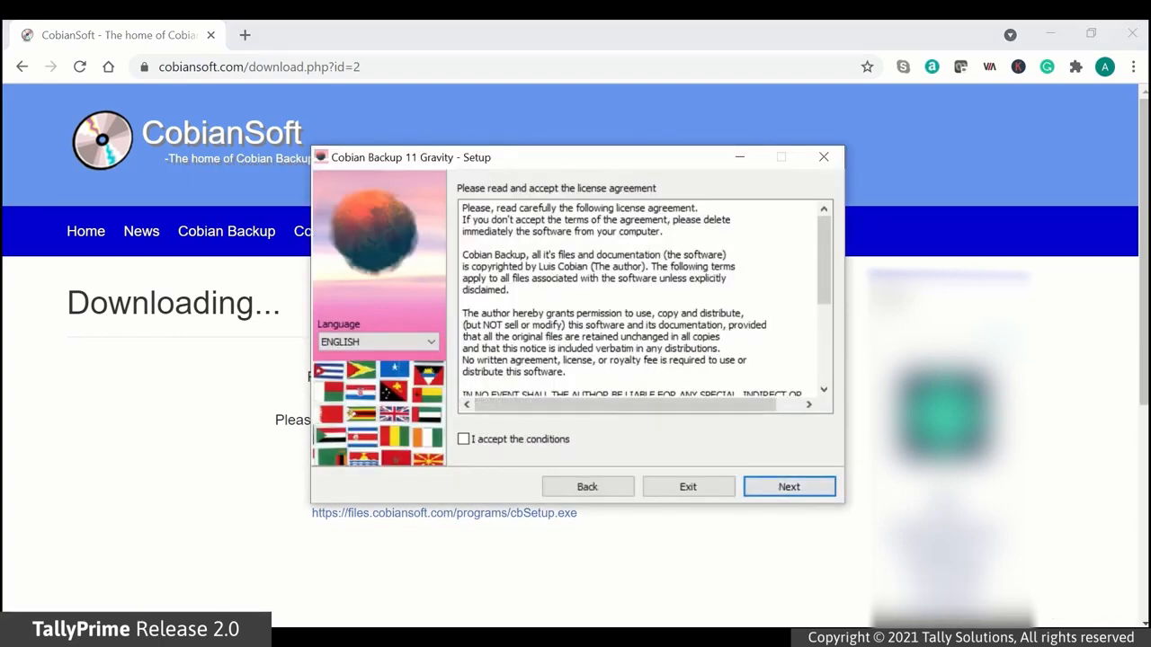
left_click(464, 439)
left_click(791, 487)
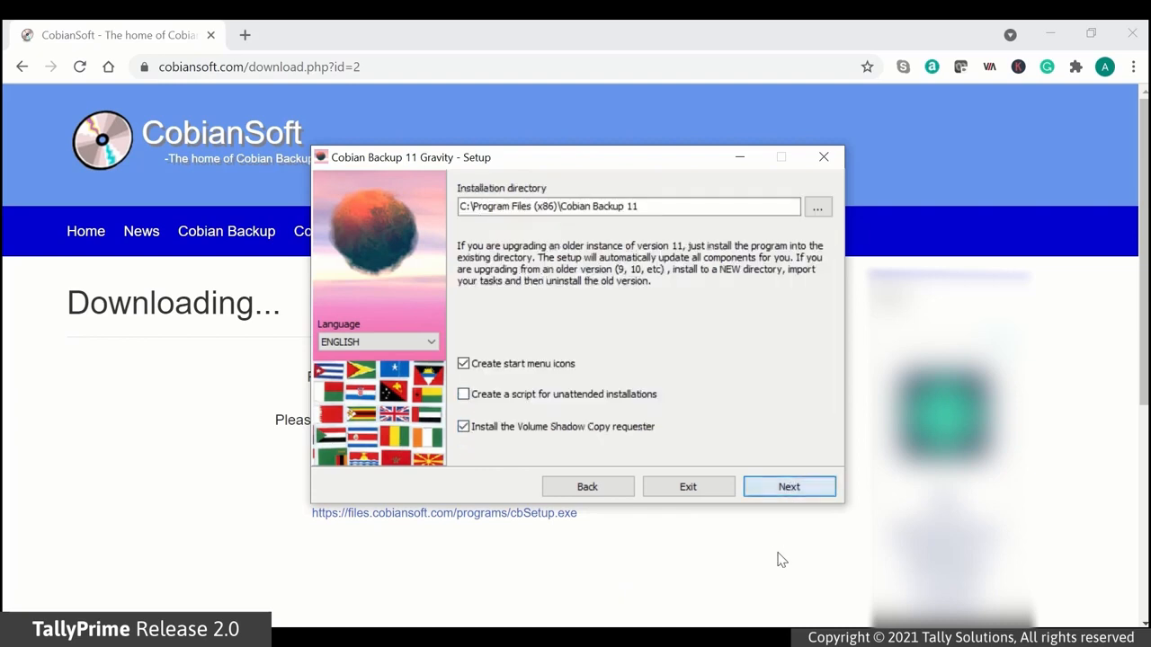
- Set the installation directory to C:\Cobian Backup and continue to the installation type options
left_click(640, 206)
key("BackSpace")
key("BackSpace")
key("BackSpace")
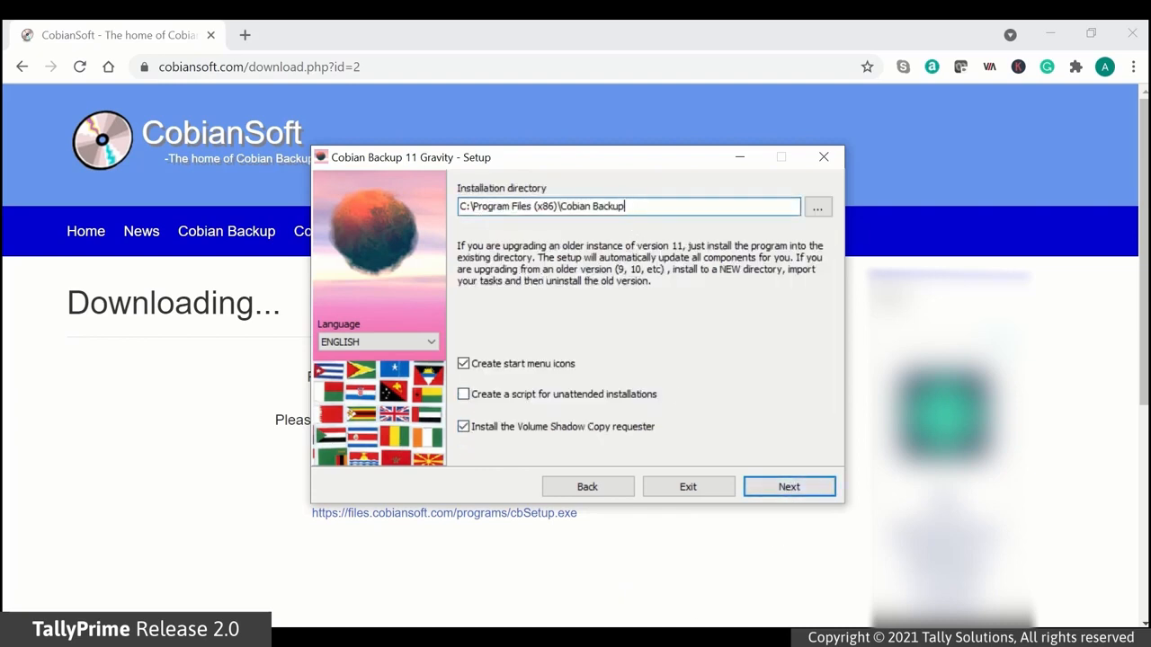
key("BackSpace")
key("BackSpace")
key("BackSpace")
key("BackSpace")
key("BackSpace")
key("BackSpace")
key("BackSpace")
key("BackSpace")
key("BackSpace")
key("BackSpace")
key("BackSpace")
key("BackSpace")
key("BackSpace")
key("BackSpace")
key("BackSpace")
key("BackSpace")
key("BackSpace")
key("BackSpace")
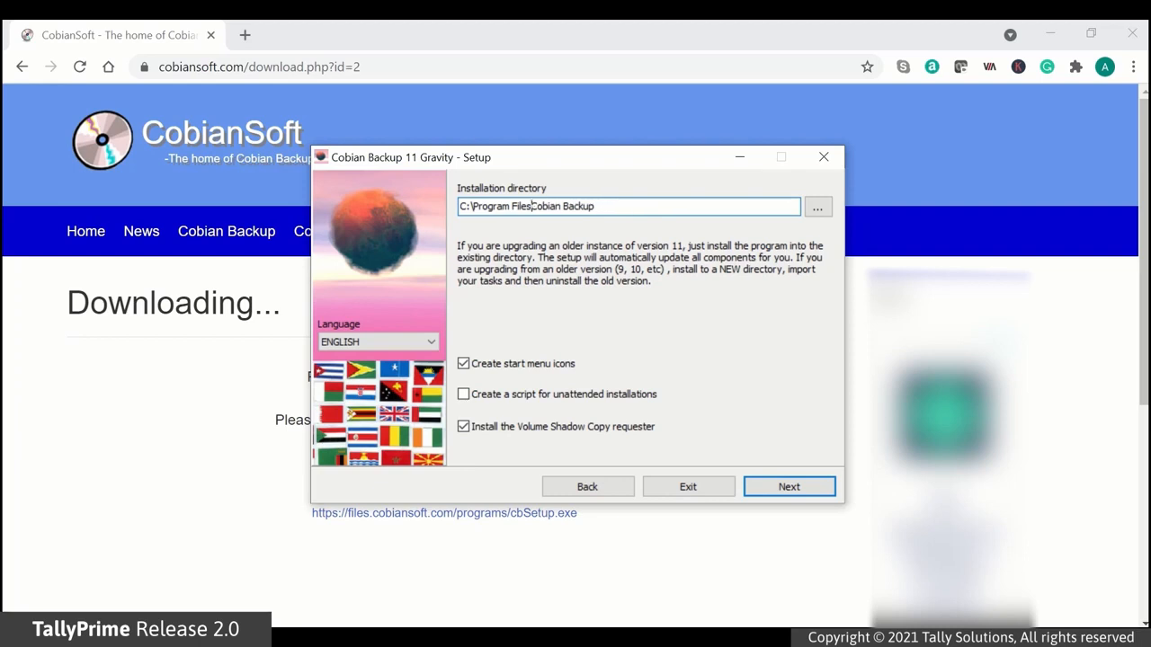
key("BackSpace")
key("BackSpace")
key("Tab")
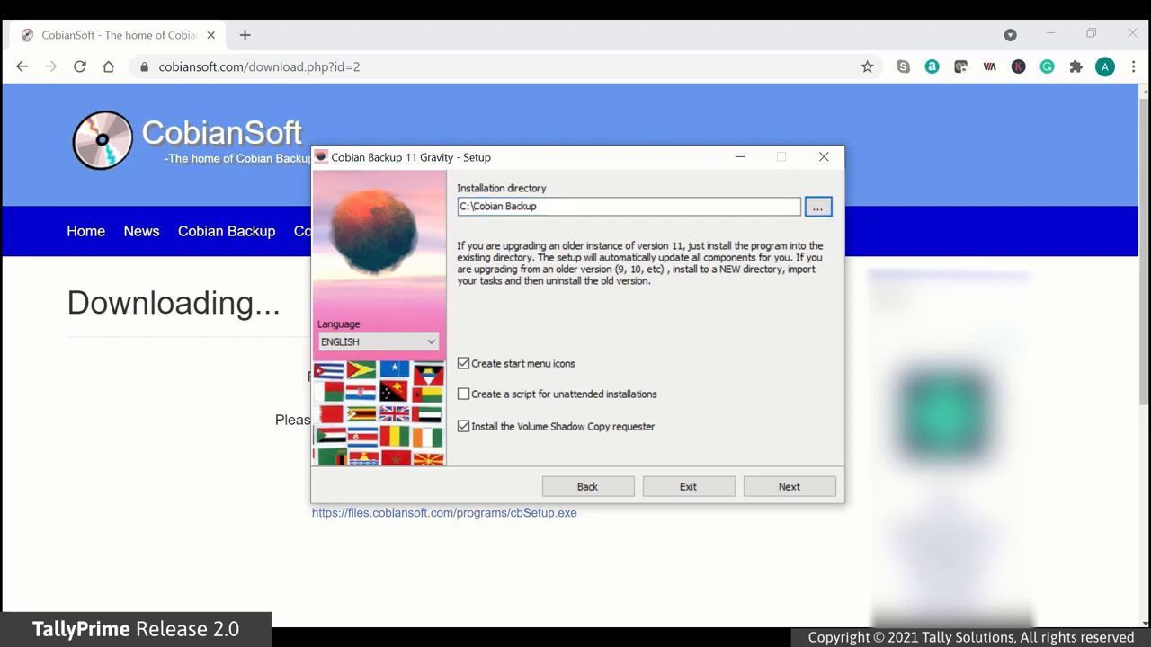
left_click(791, 489)
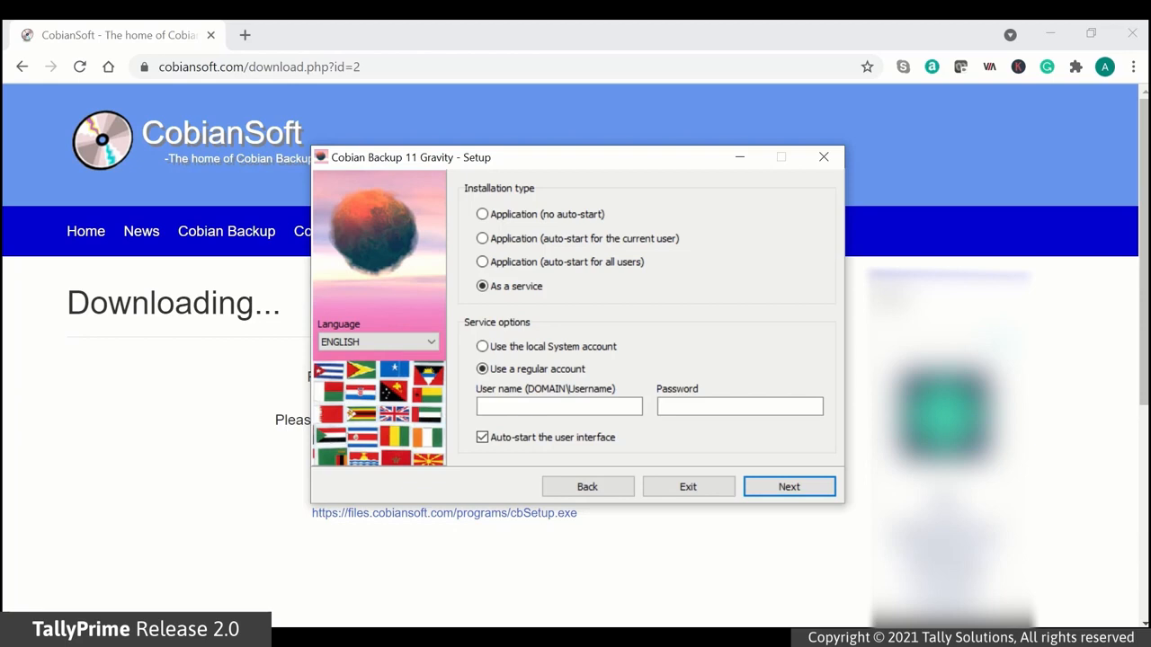
- Set the service to use the local System account and agree to continue despite the limited network access
left_click(483, 347)
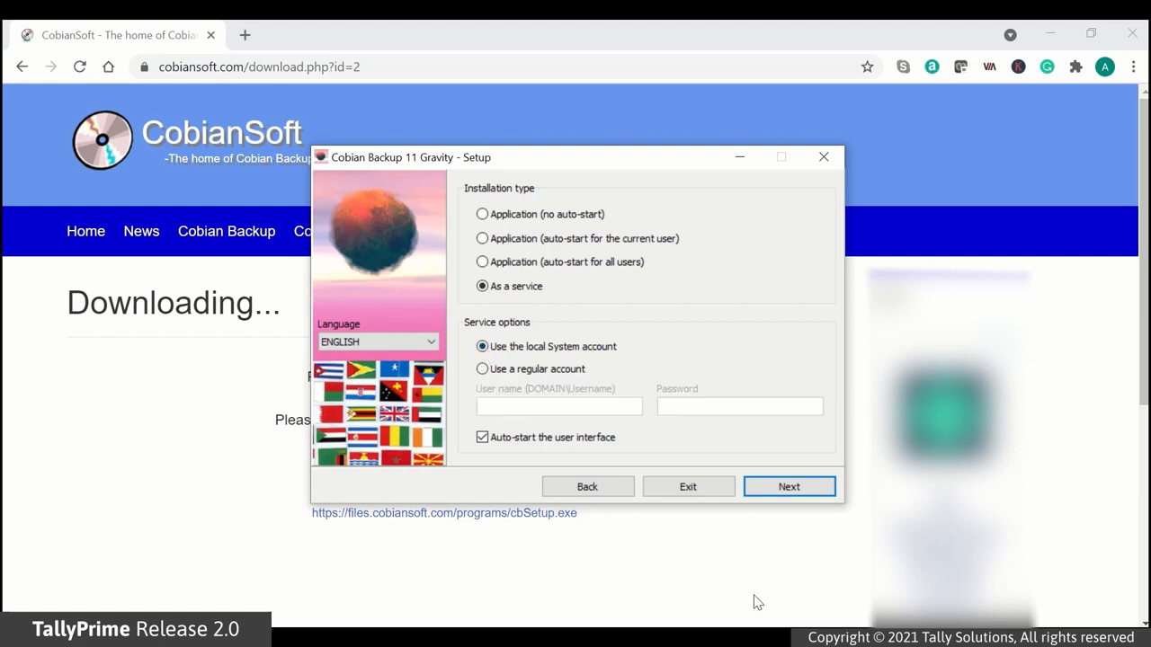
left_click(793, 488)
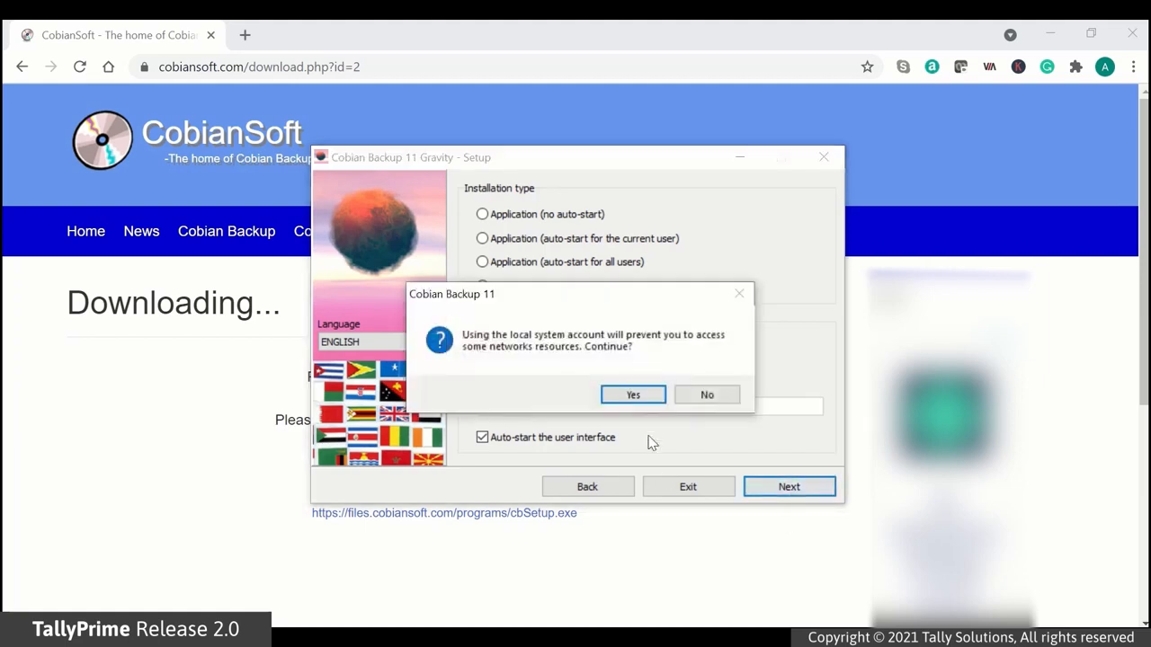
left_click(632, 396)
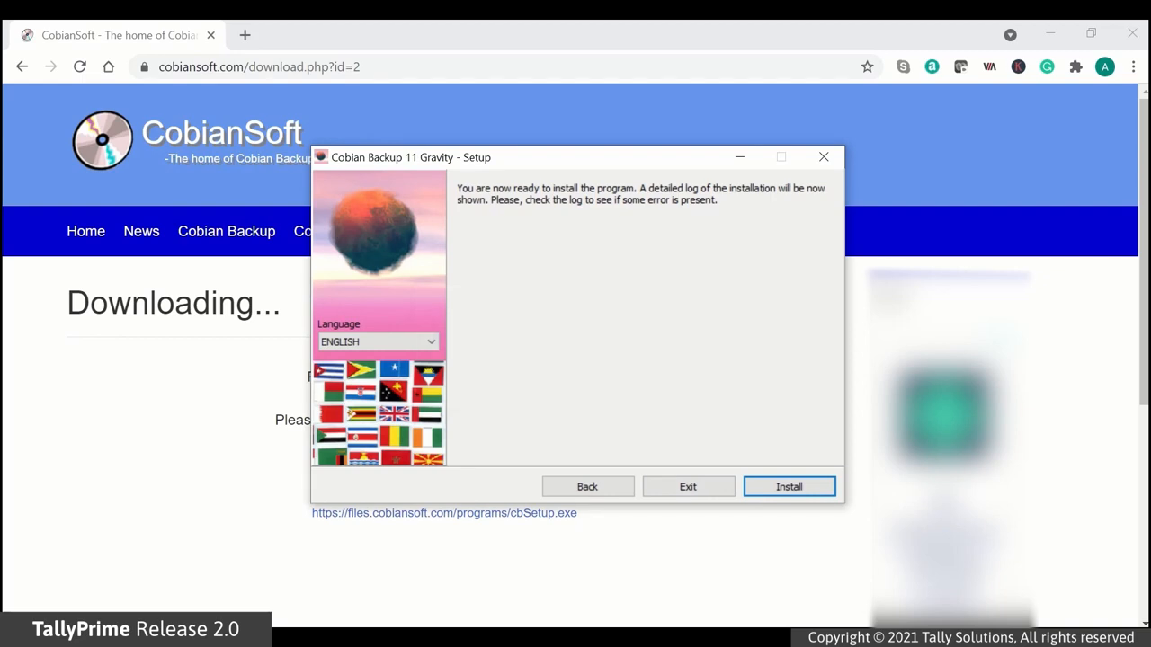
- Install Cobian Backup 11 and close the setup wizard once it finishes
left_click(792, 486)
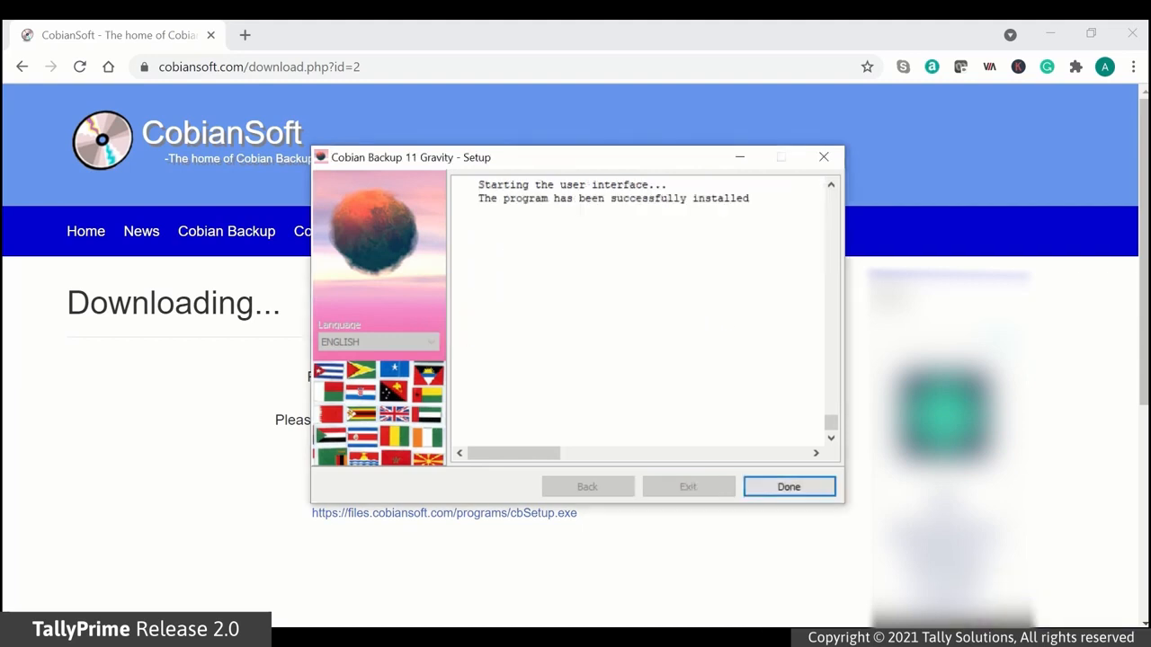
left_click(776, 491)
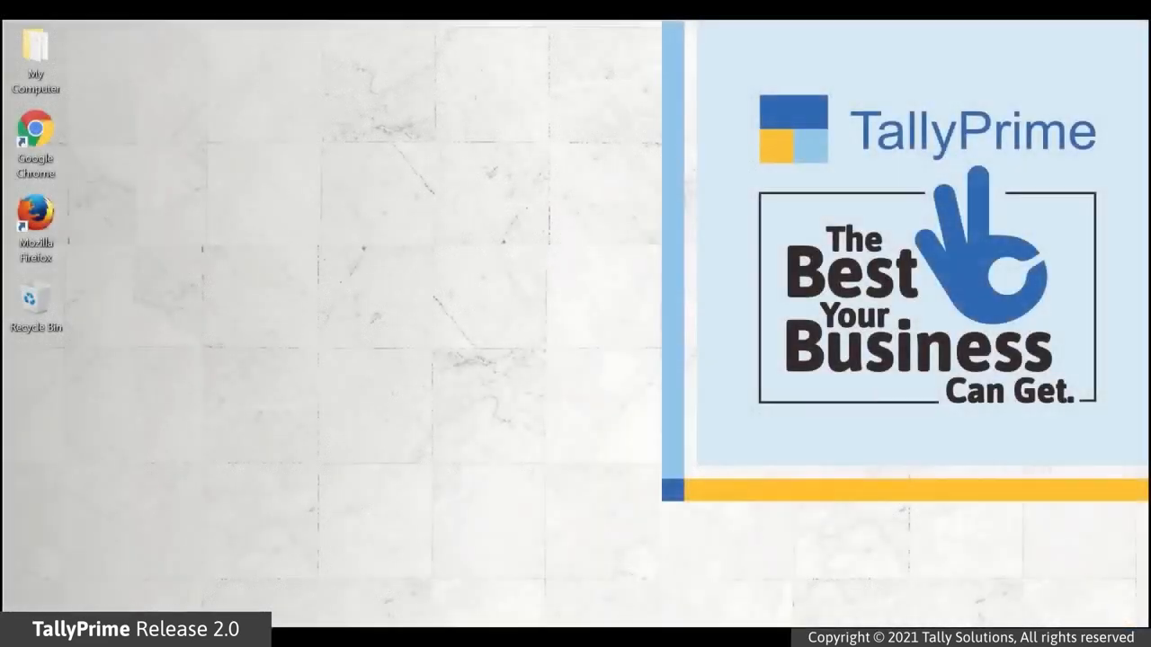
- Switch to Cobian Backup 11 and create a new task named Data Backup, continuing to its file settings
left_click(917, 638)
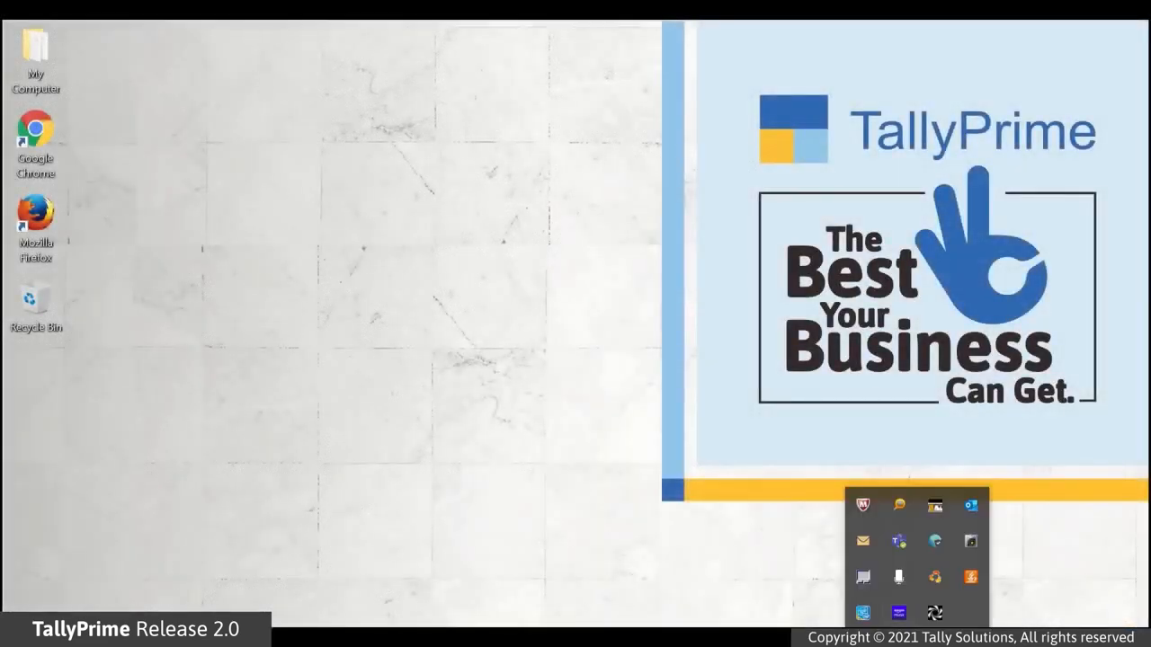
double_click(936, 614)
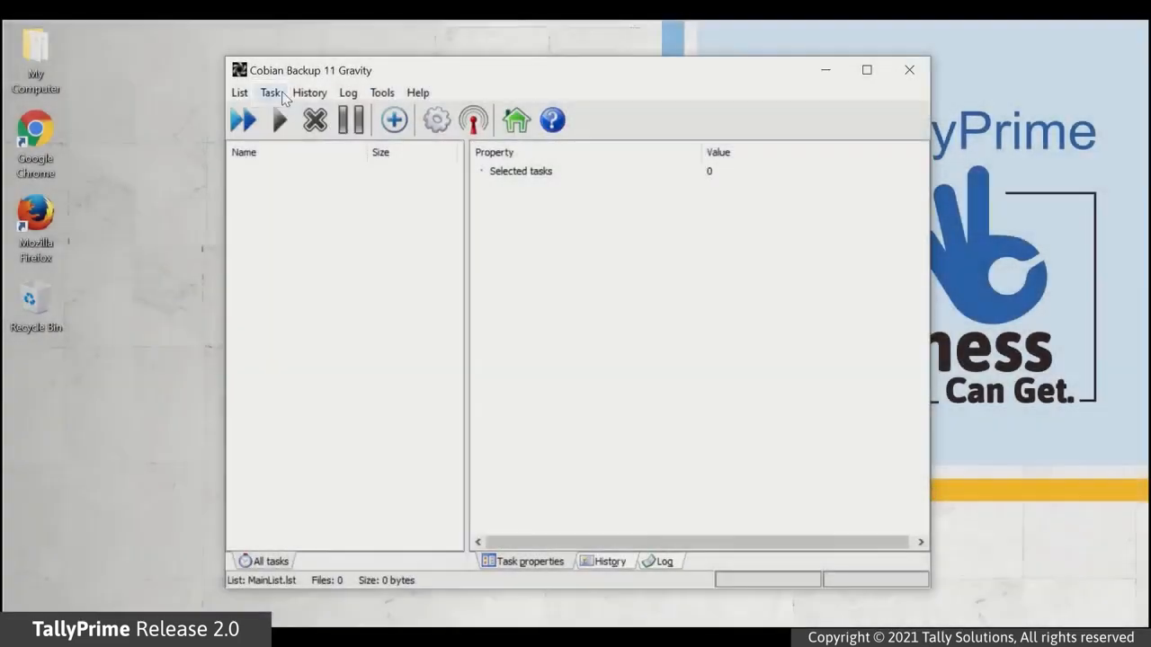
left_click(271, 93)
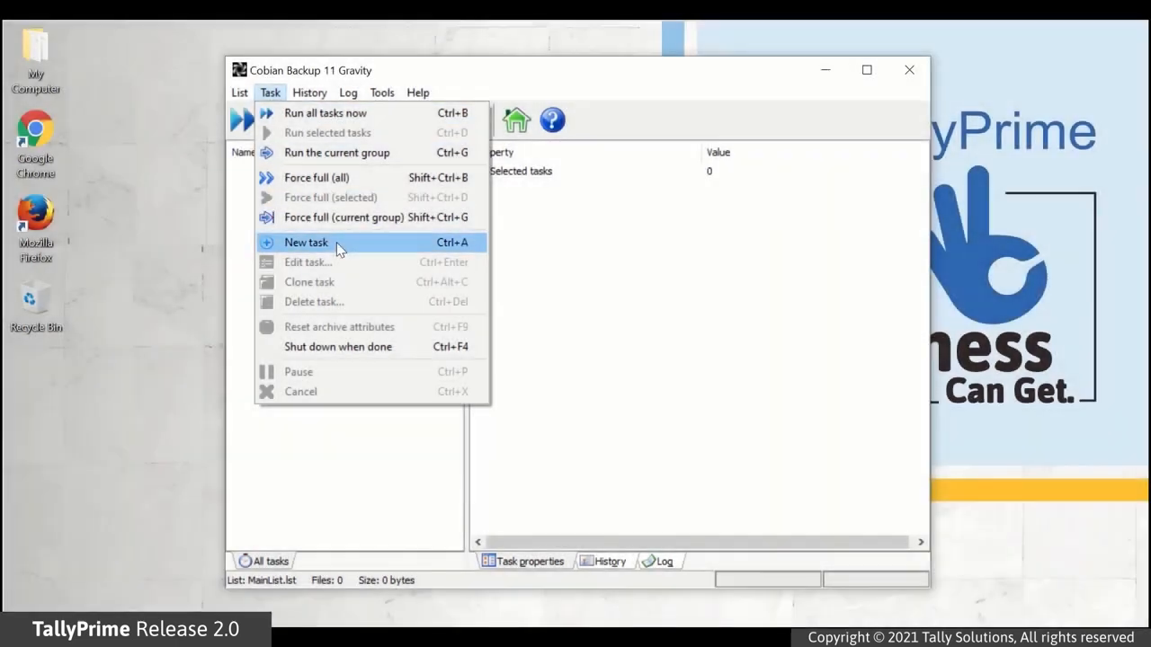
left_click(338, 245)
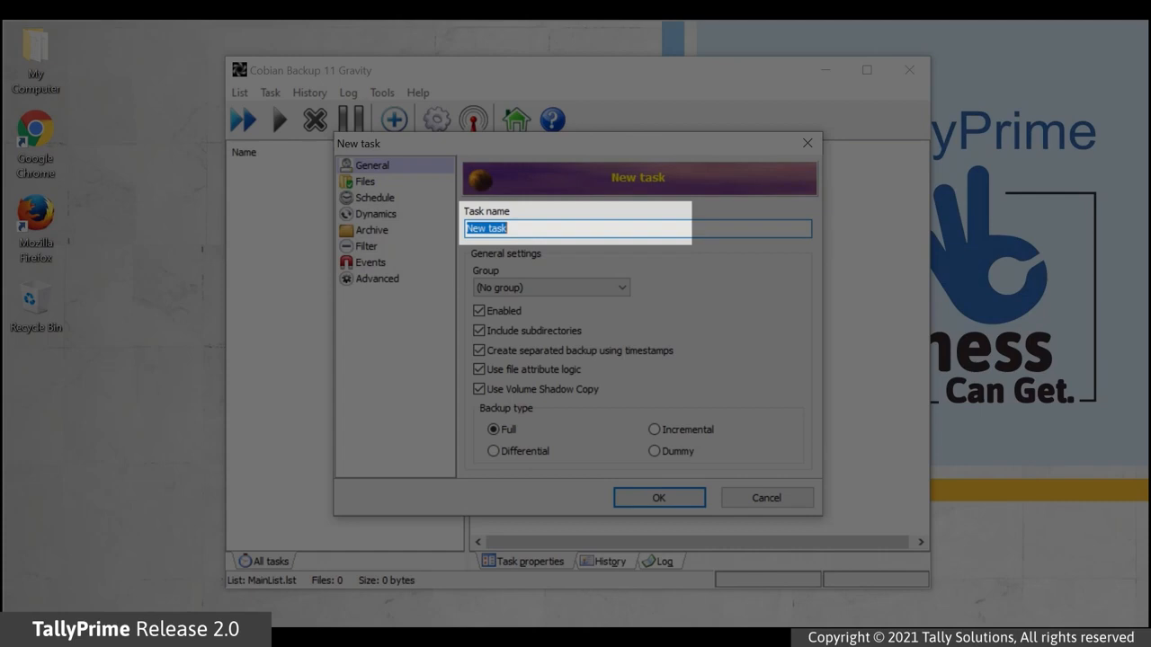
type("Data Ba")
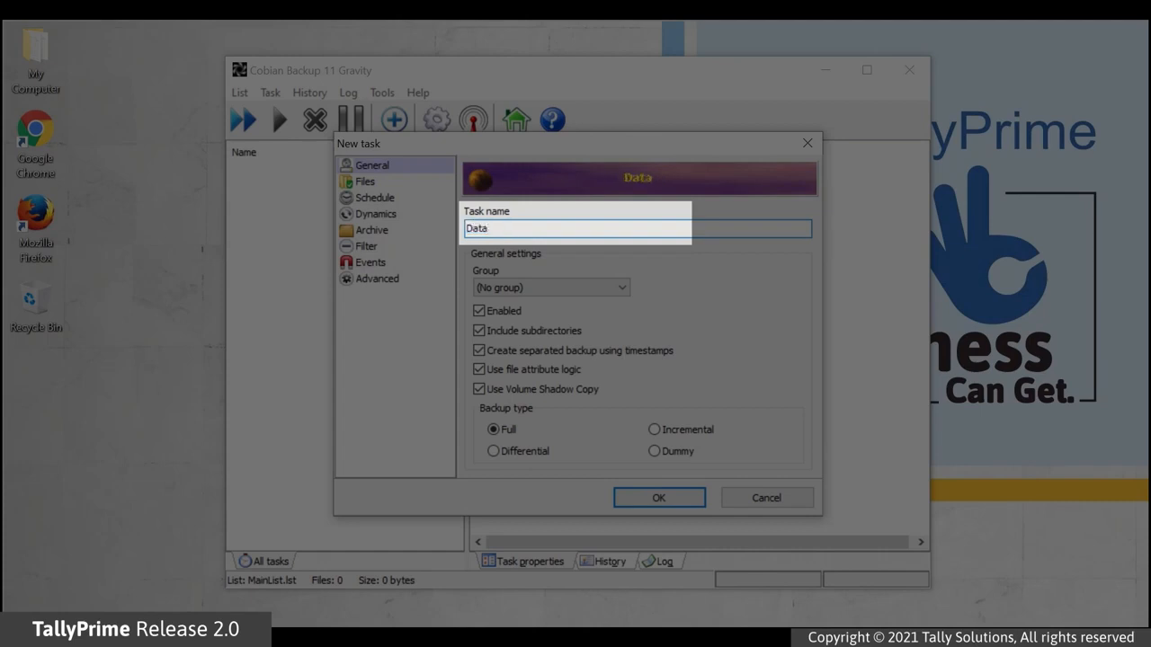
type("ckup")
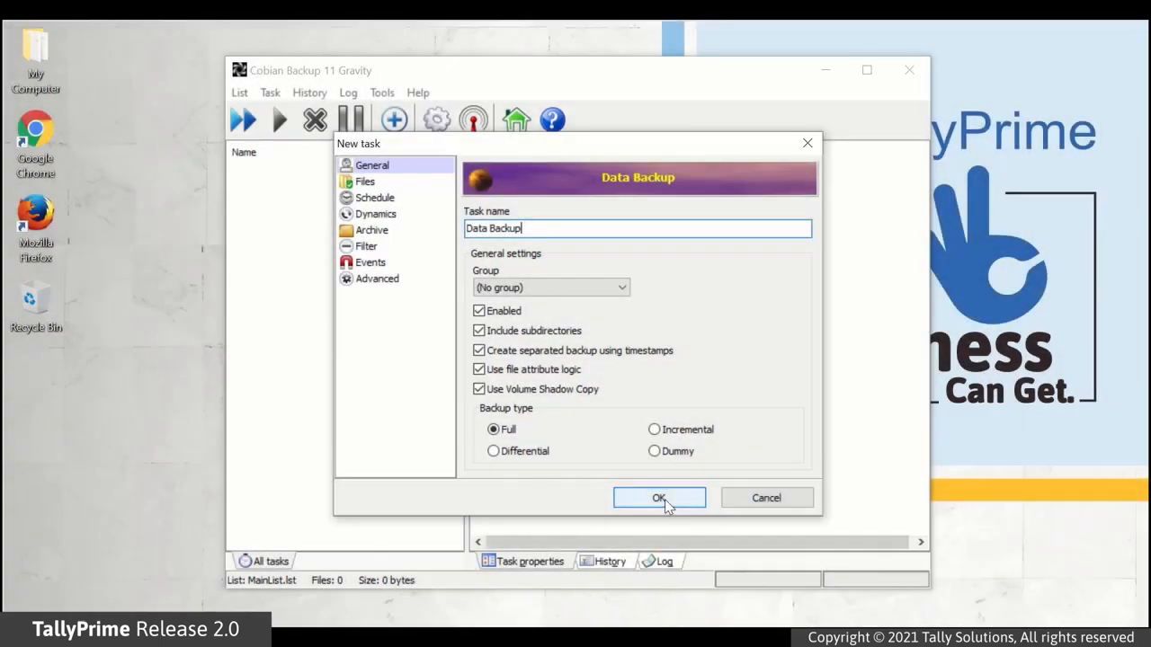
left_click(659, 498)
left_click(668, 397)
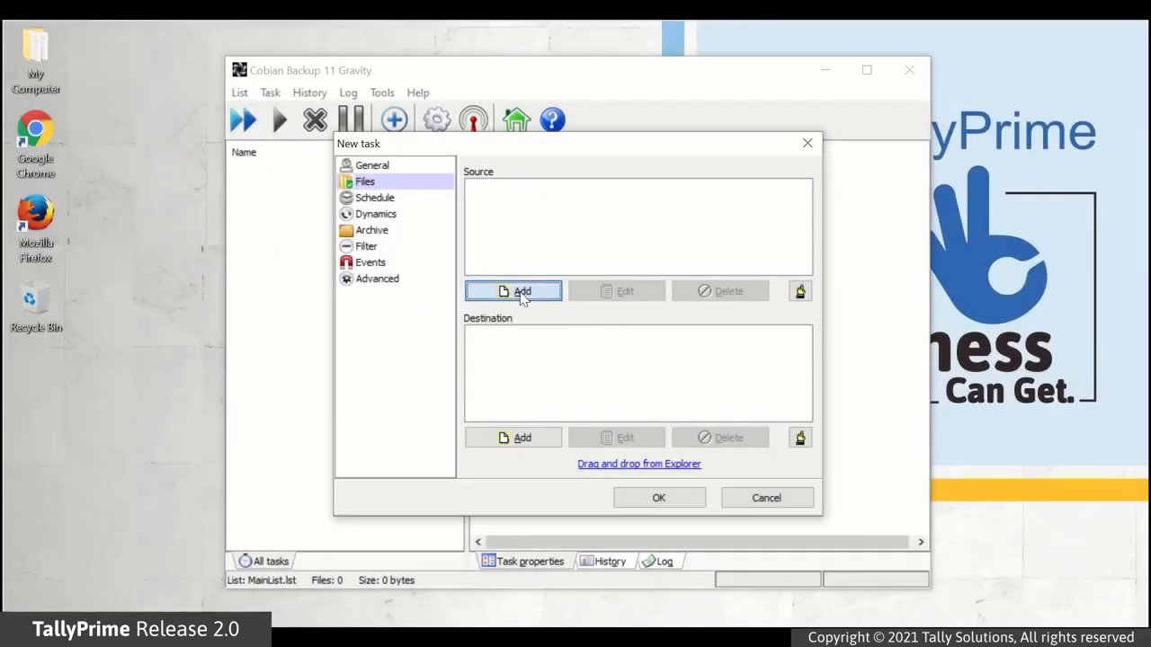
- Add the directory C:\TallyPrime\Data as the source of the backup task
left_click(521, 294)
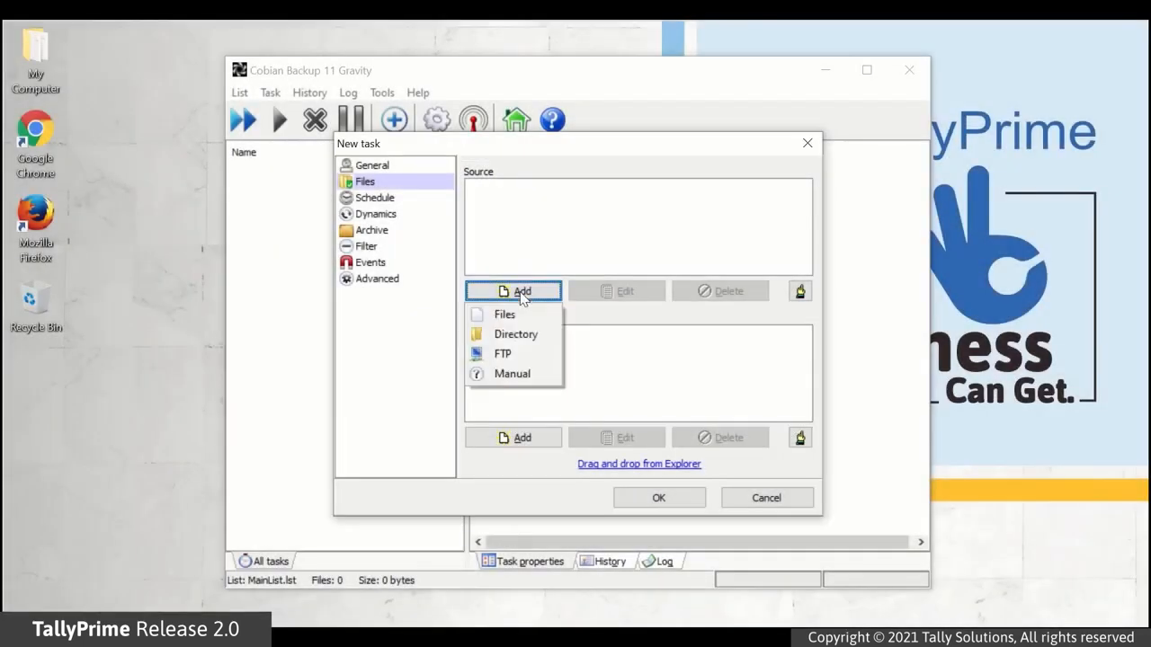
left_click(528, 339)
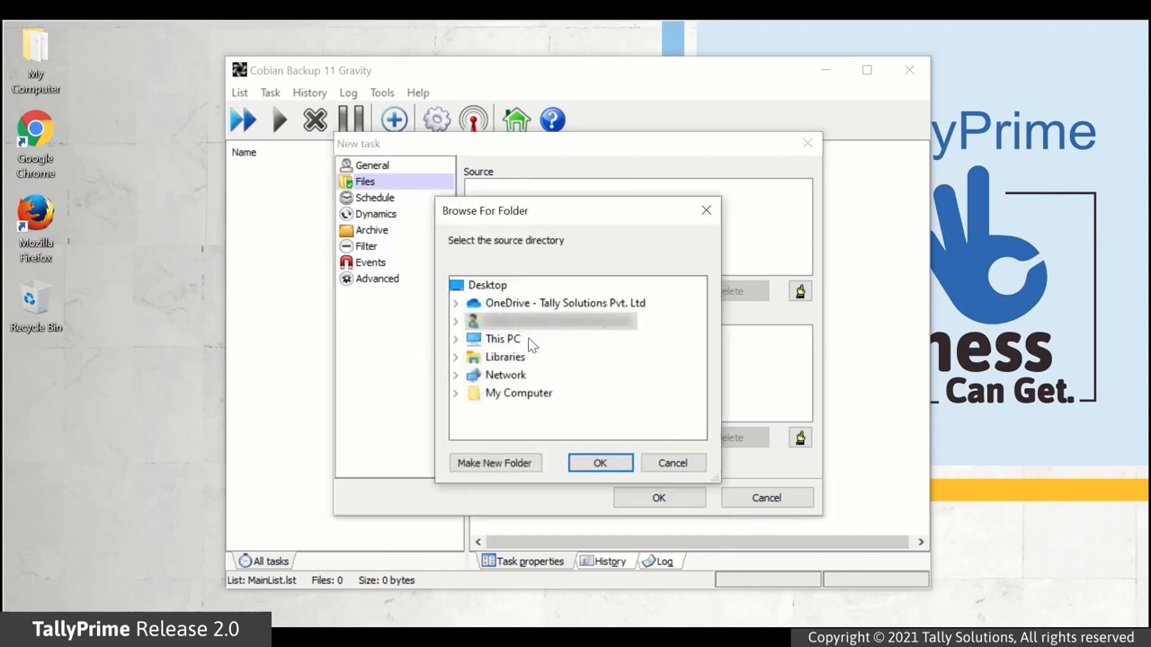
left_click(455, 339)
left_click_drag(706, 348, 698, 372)
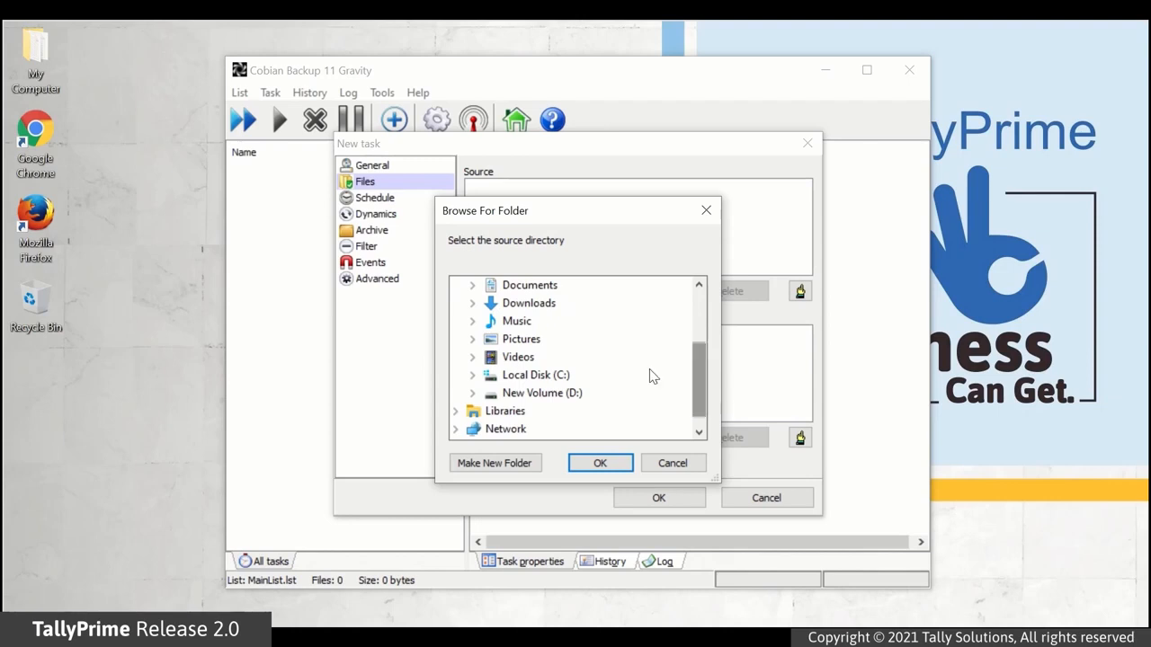
left_click(472, 375)
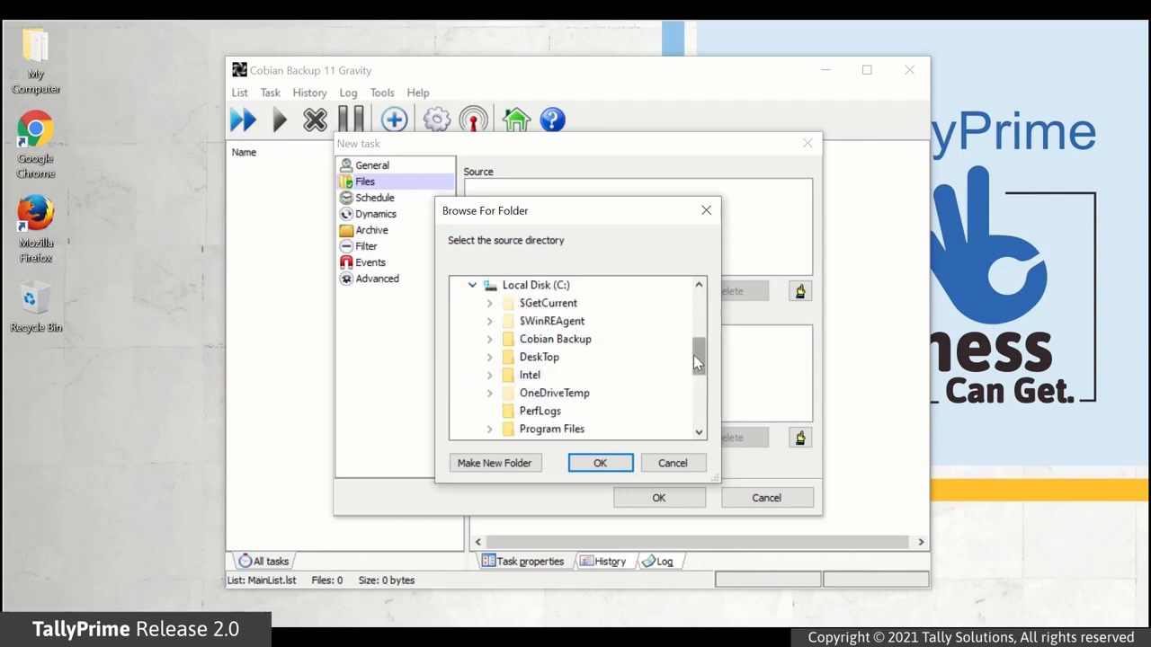
mouse_move(699, 372)
left_mouse_down()
mouse_move(699, 401)
mouse_move(699, 390)
left_mouse_up()
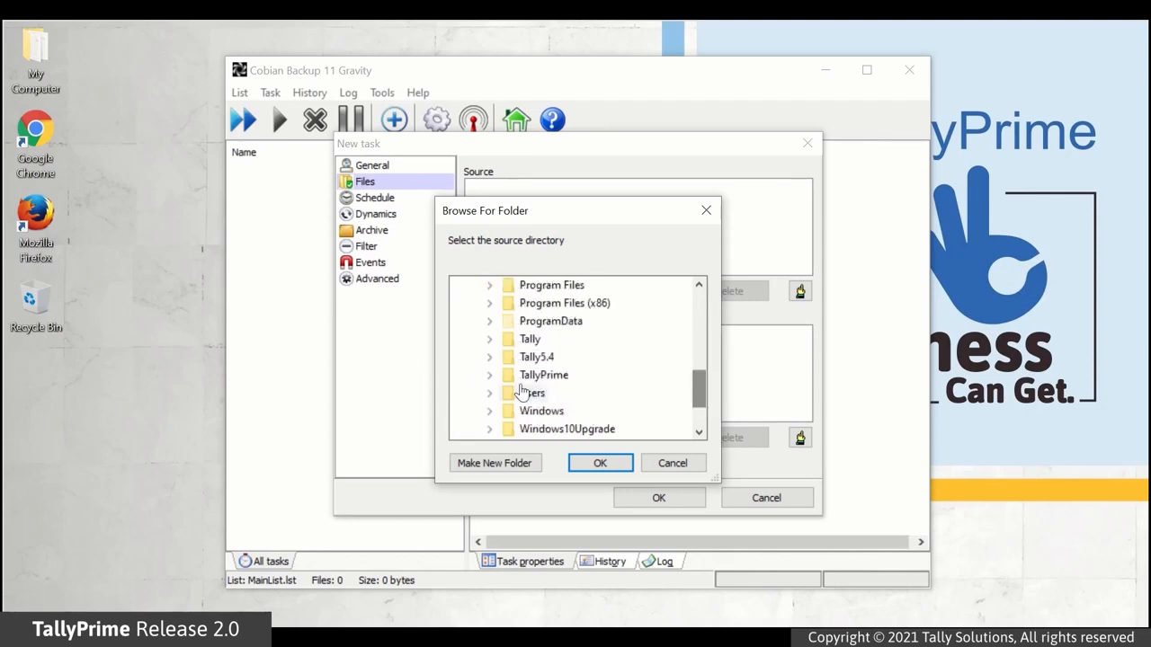
left_click(489, 375)
left_click(547, 393)
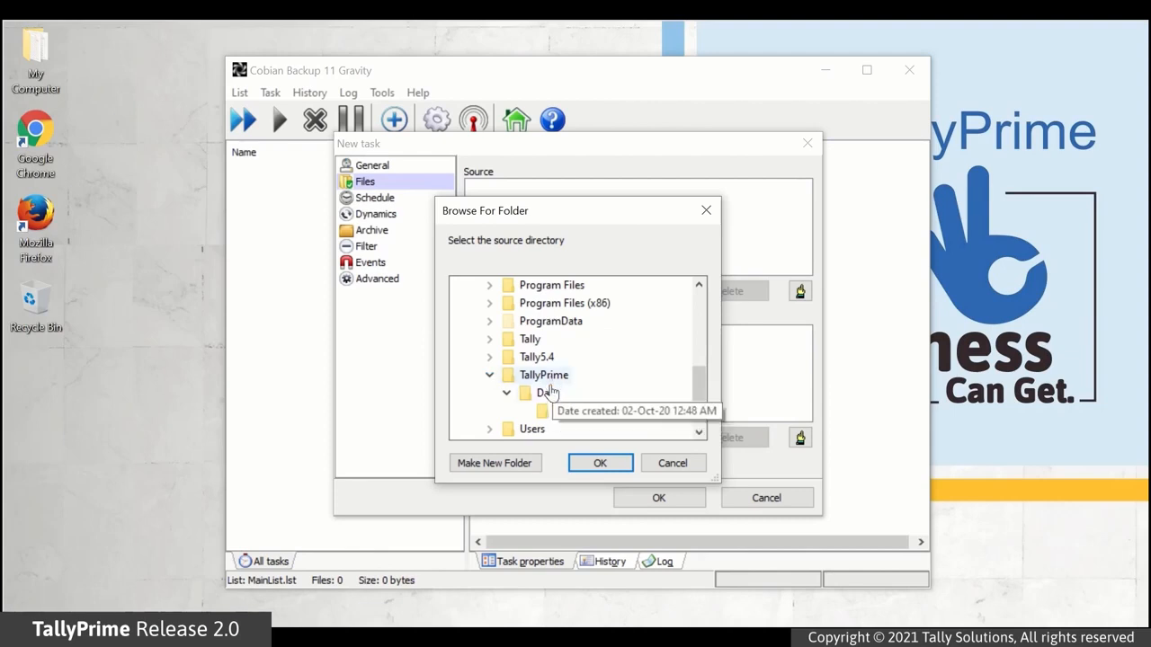
left_click(600, 465)
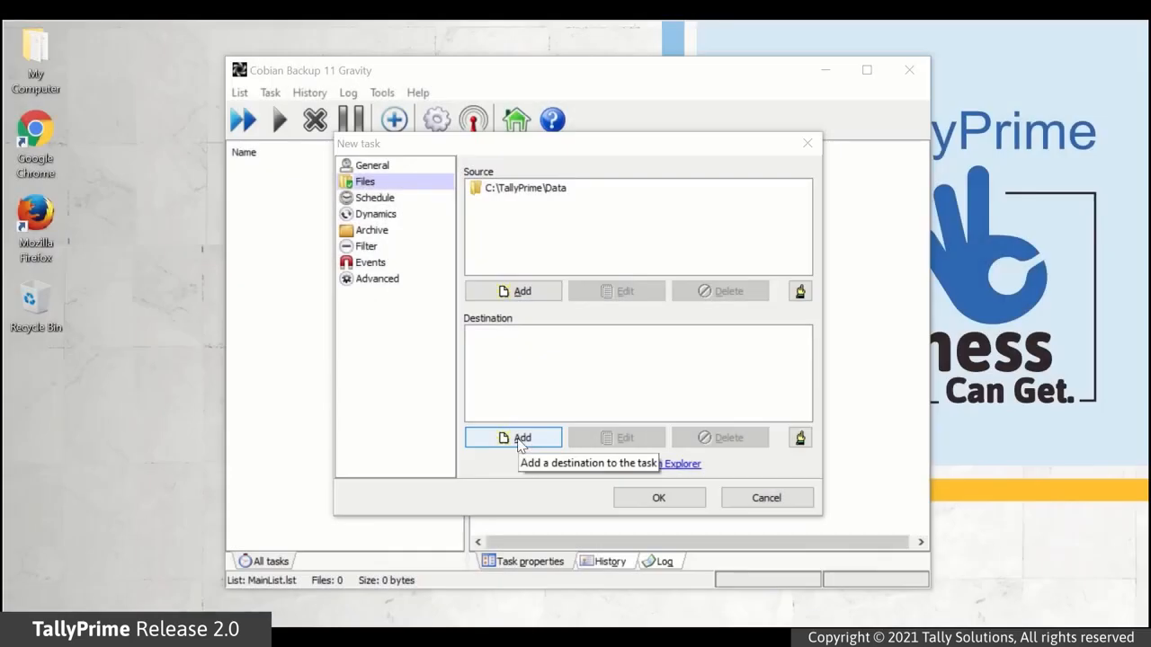
- Add the directory C:\Backup as the destination of the backup task
left_click(519, 439)
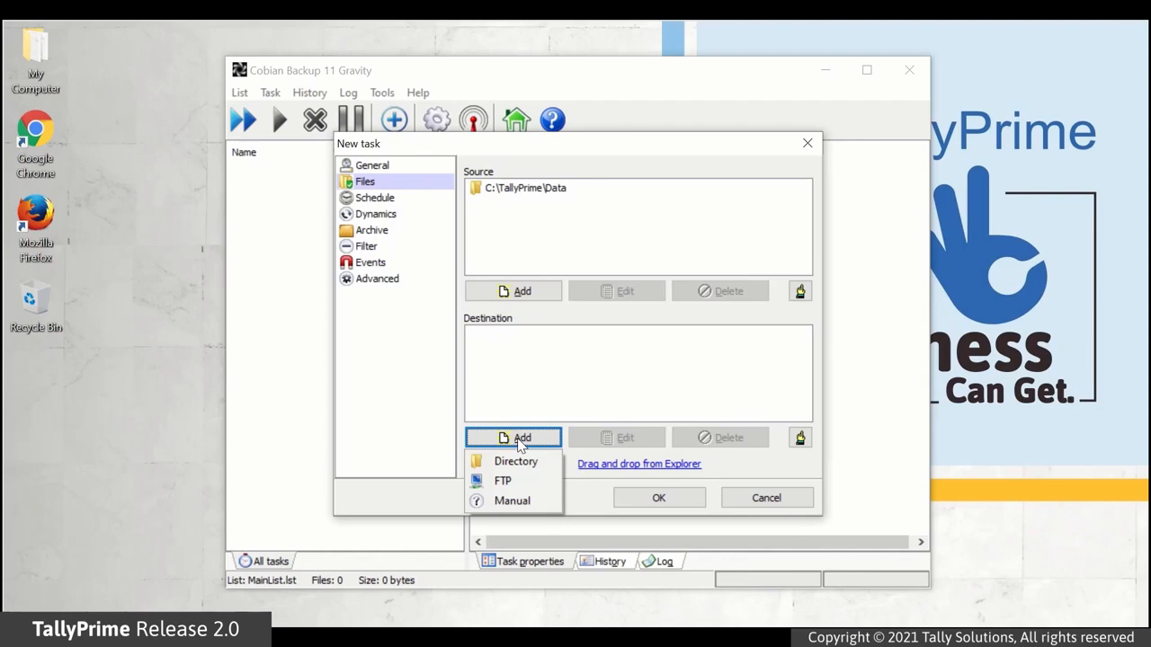
left_click(518, 462)
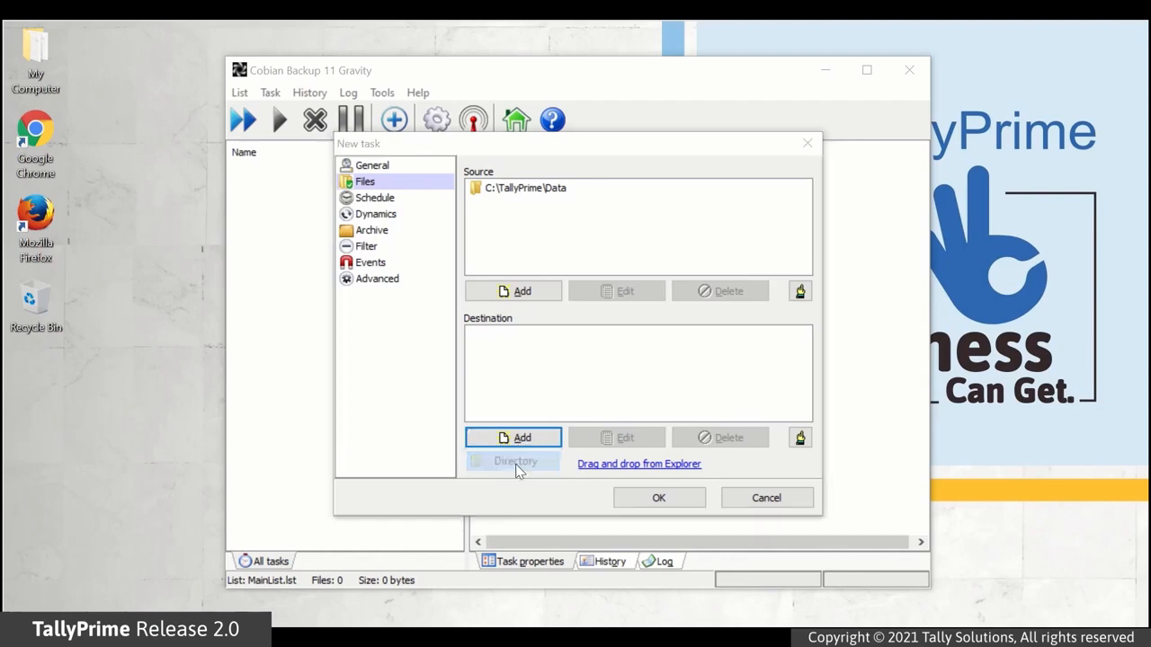
left_click(456, 340)
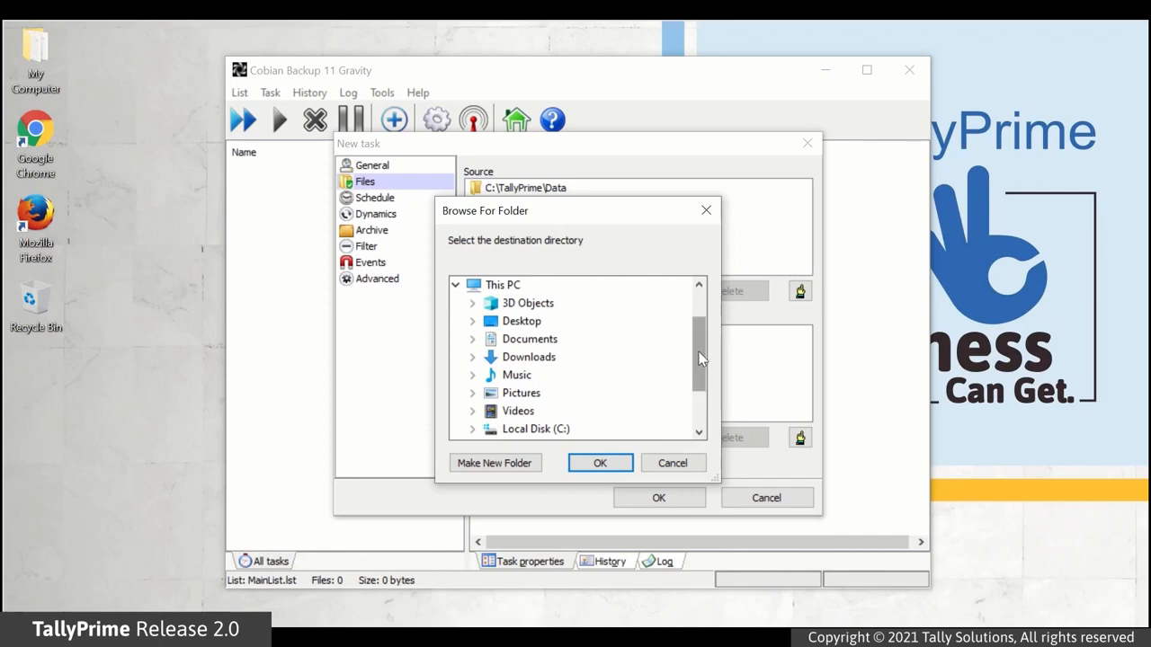
left_click_drag(699, 351, 698, 368)
left_click(473, 393)
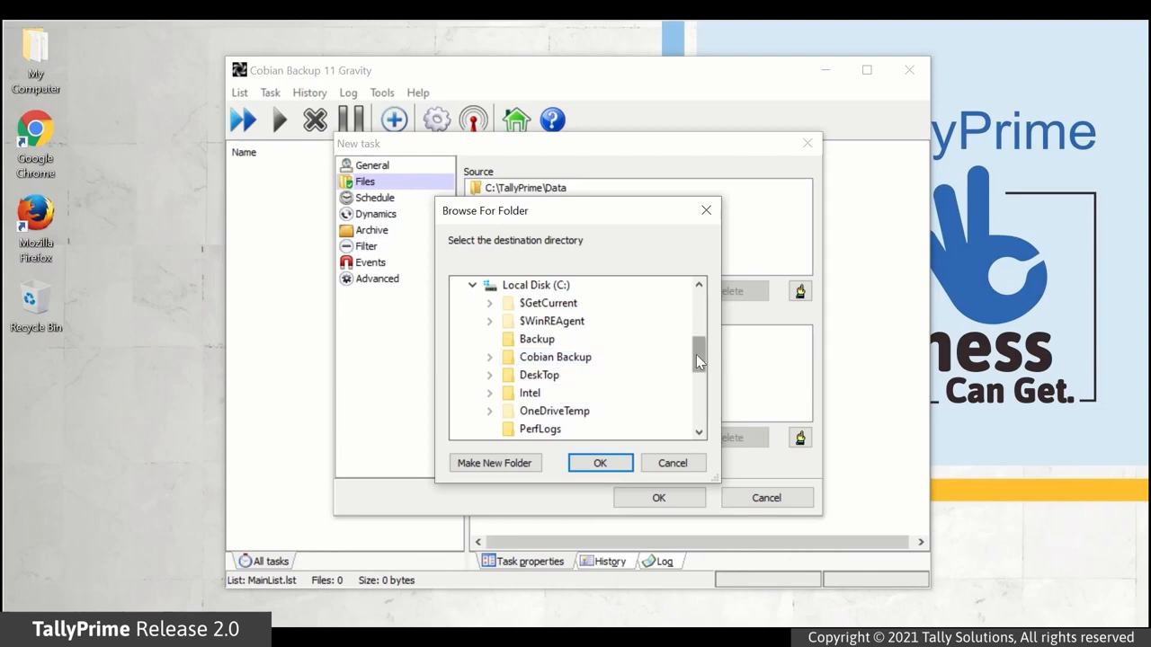
left_click(542, 340)
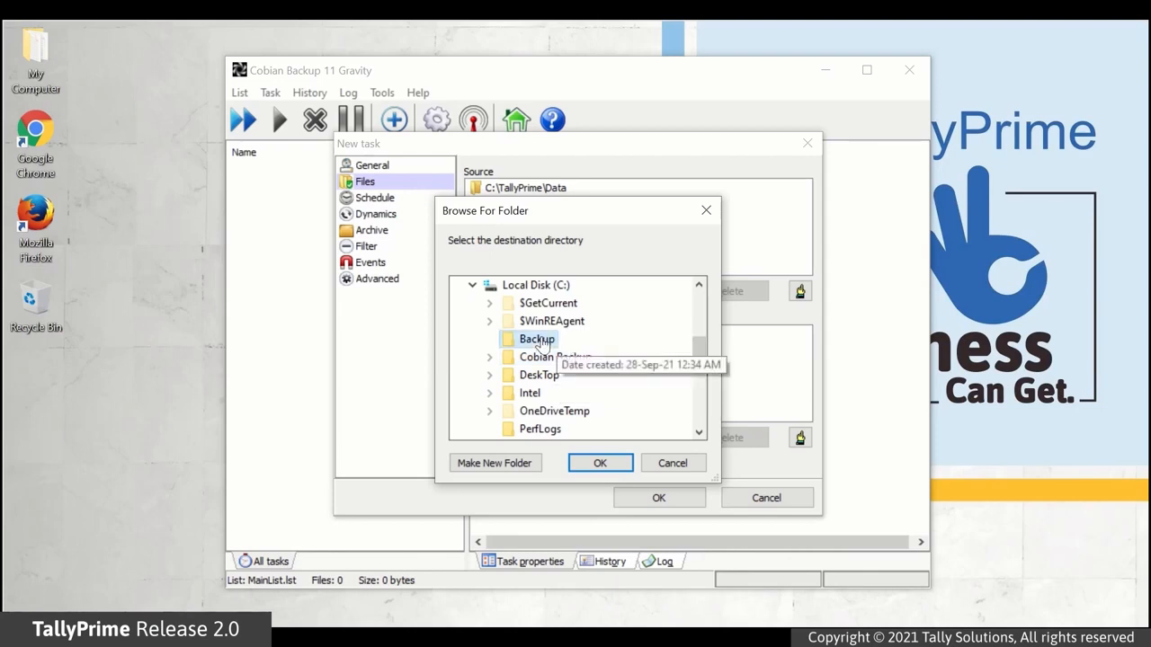
left_click(599, 463)
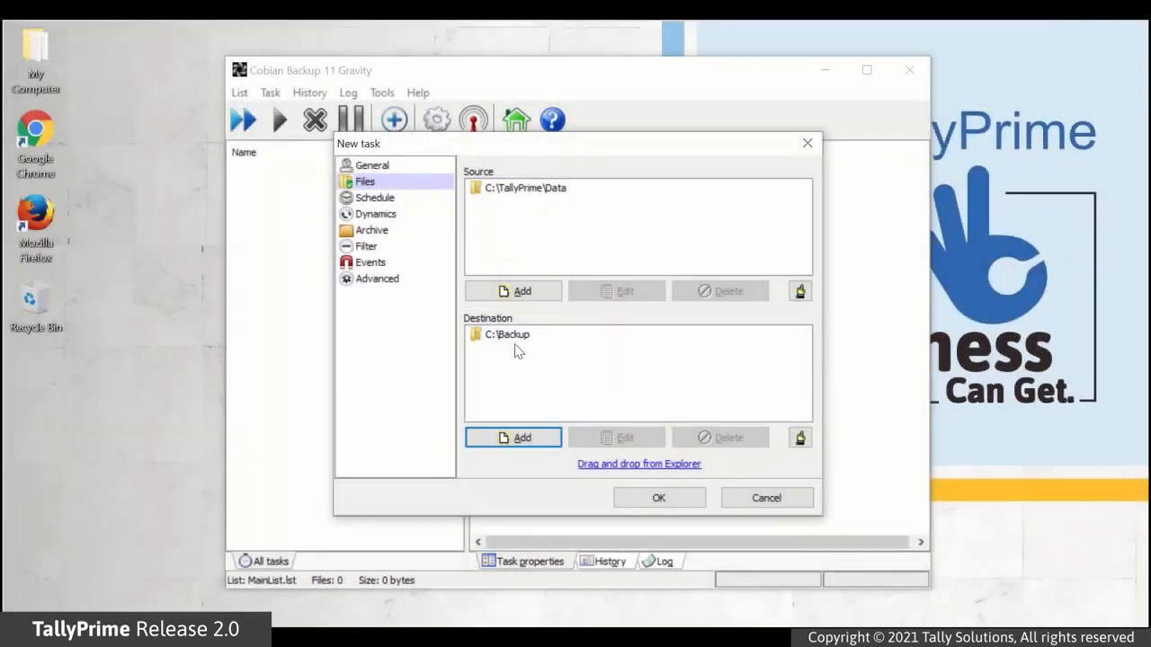
- Delete the C:\Backup entry from the task's destinations and confirm the removal
left_click(514, 337)
left_click(729, 438)
left_click(652, 393)
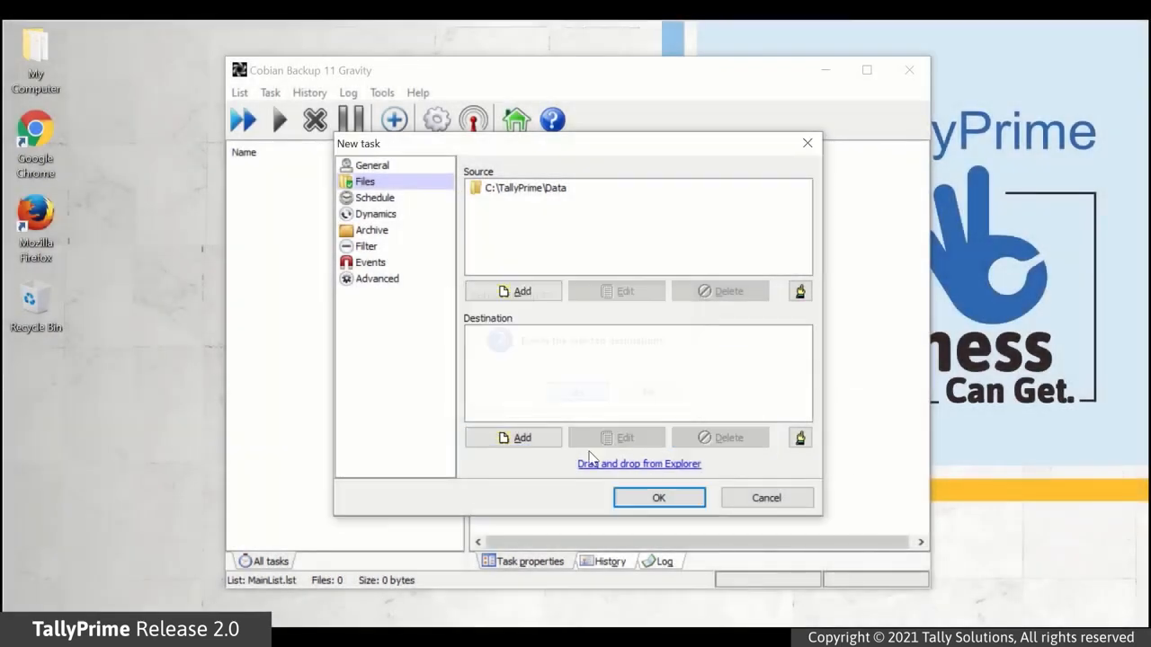
- Create a new folder named Backup1 on Local Disk (C:) as the task's destination and save the task
left_click(535, 442)
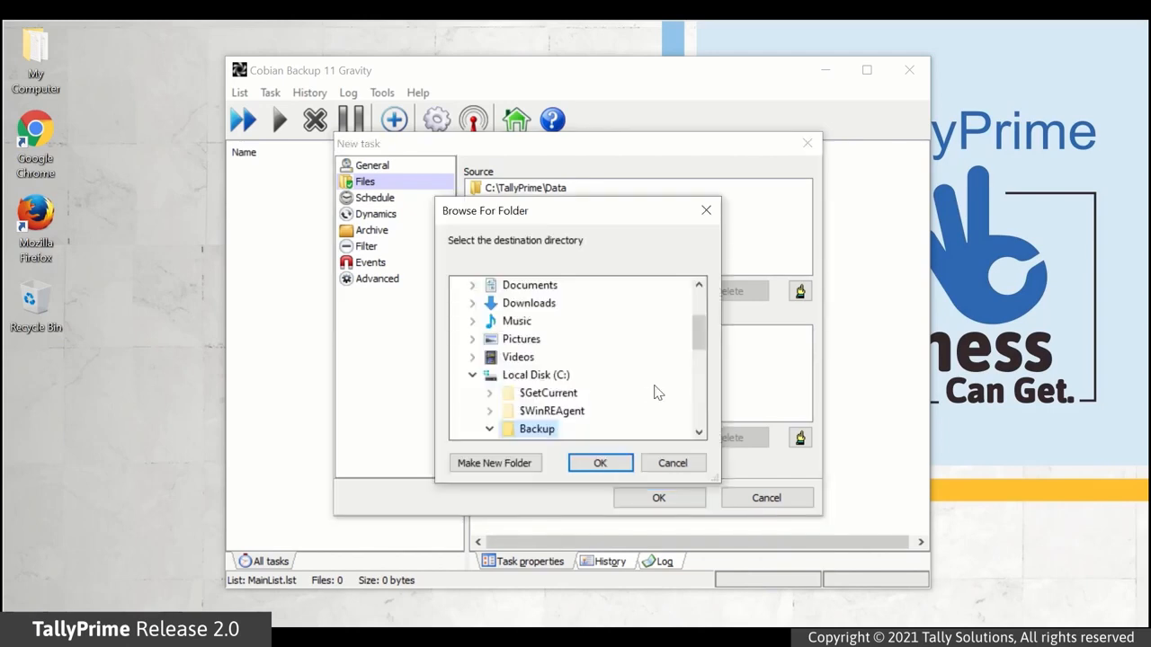
left_click(537, 376)
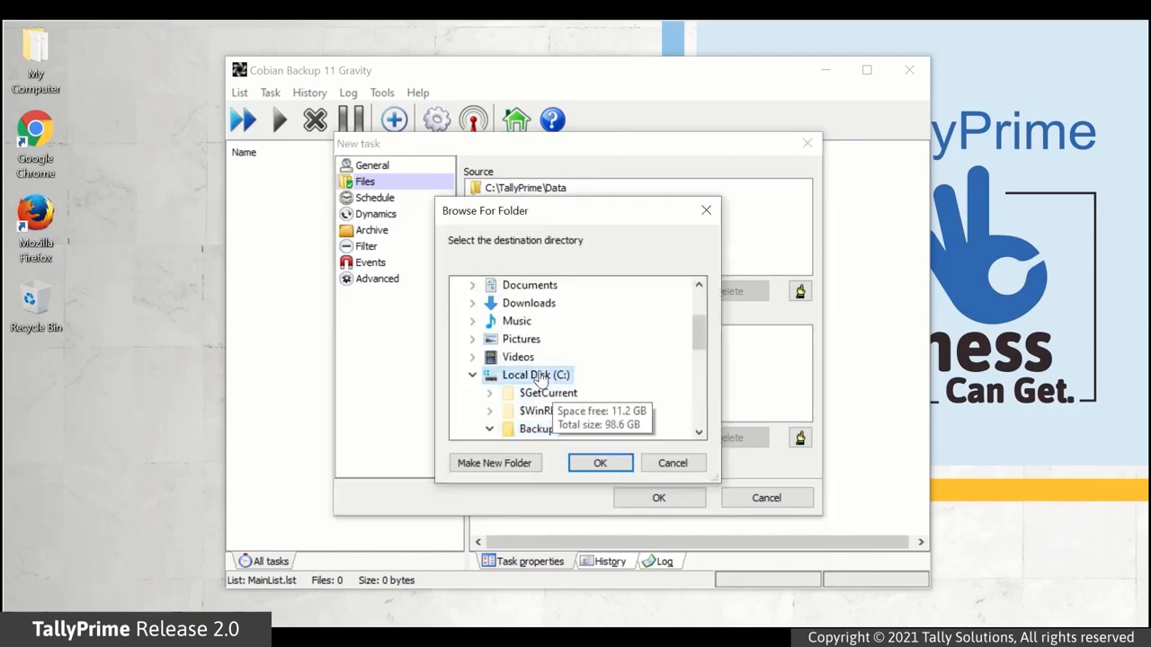
left_click(492, 463)
type("Backup")
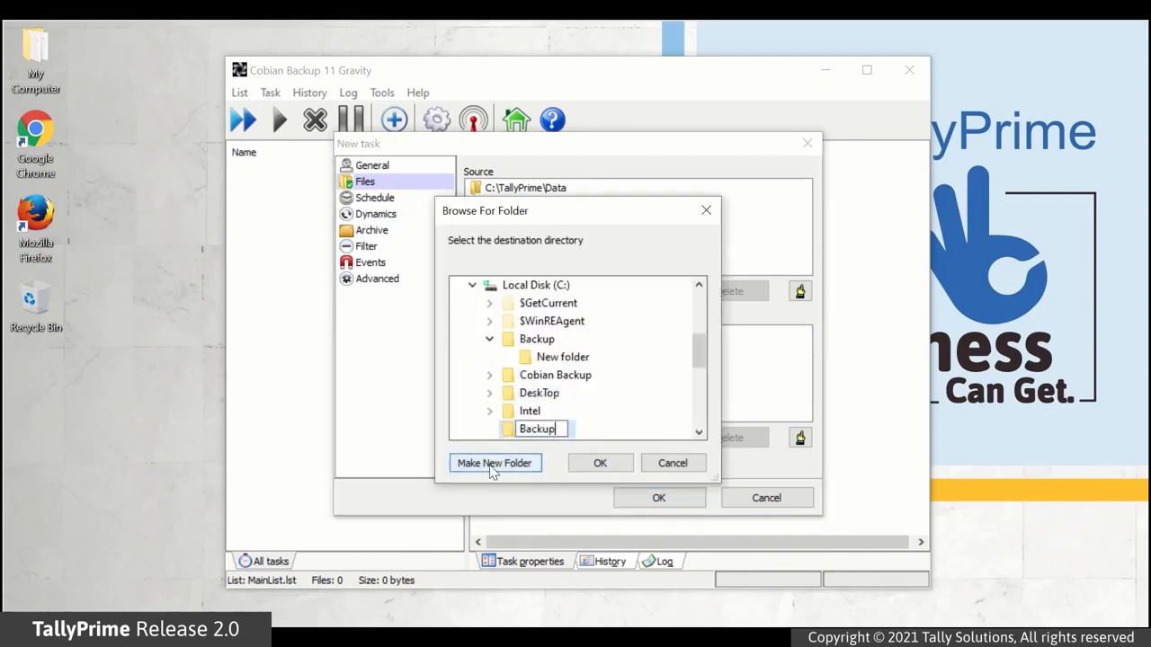
type("1")
left_click(600, 463)
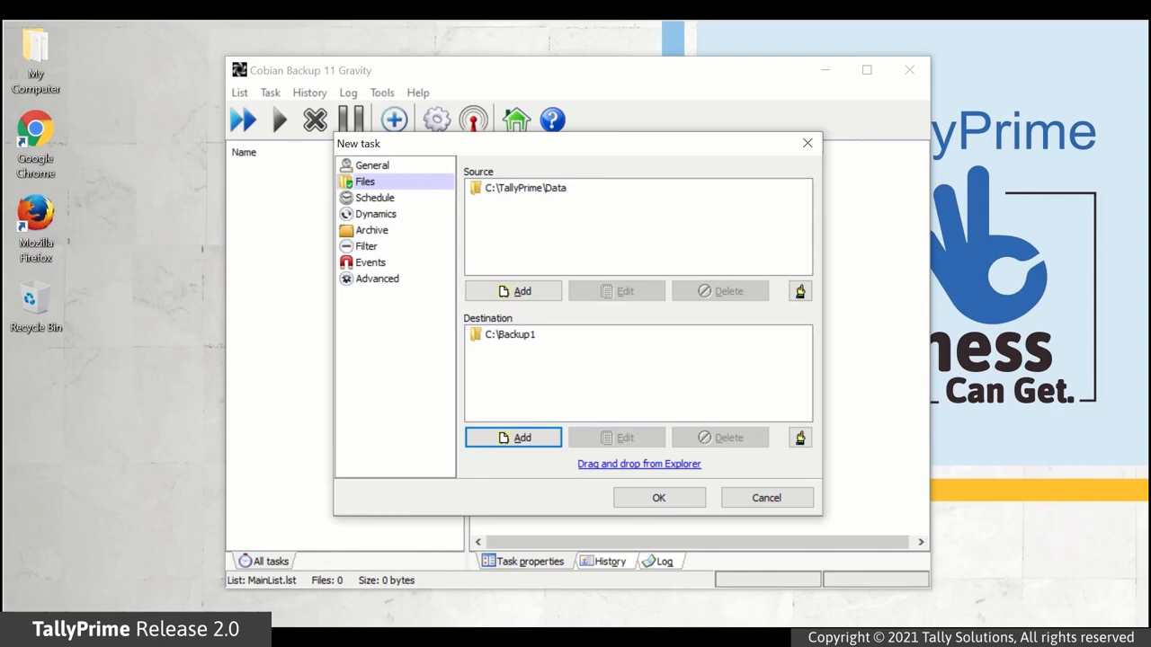
left_click(655, 504)
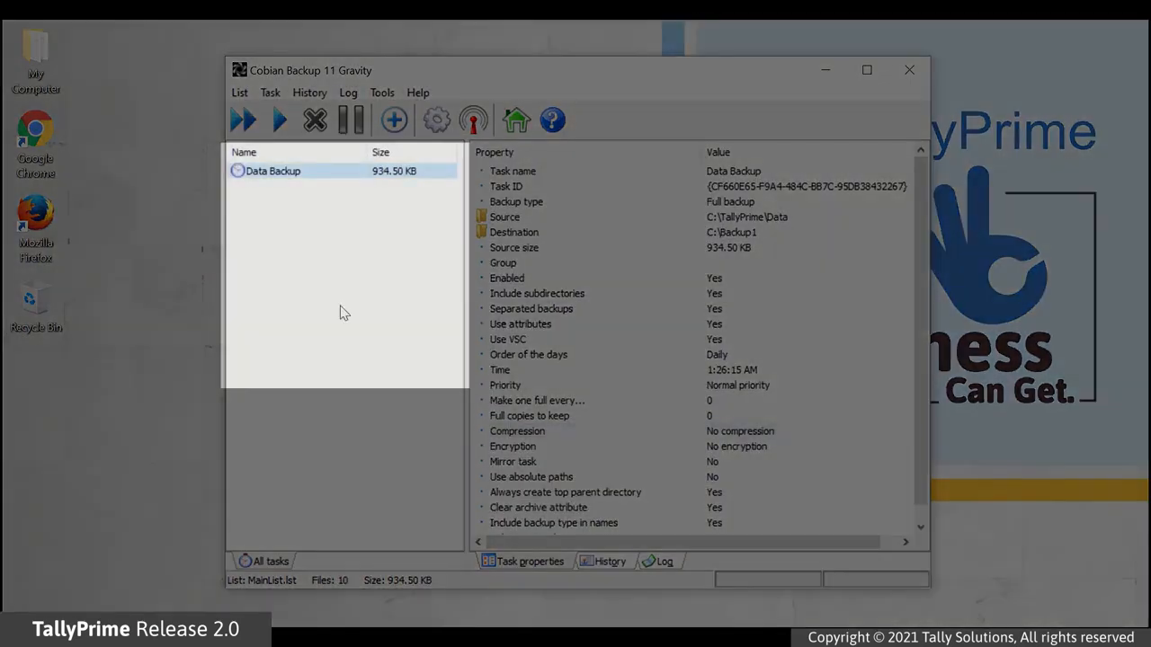
- Open the Data Backup task for editing and set its schedule type to Once
left_click(317, 177)
right_click(316, 178)
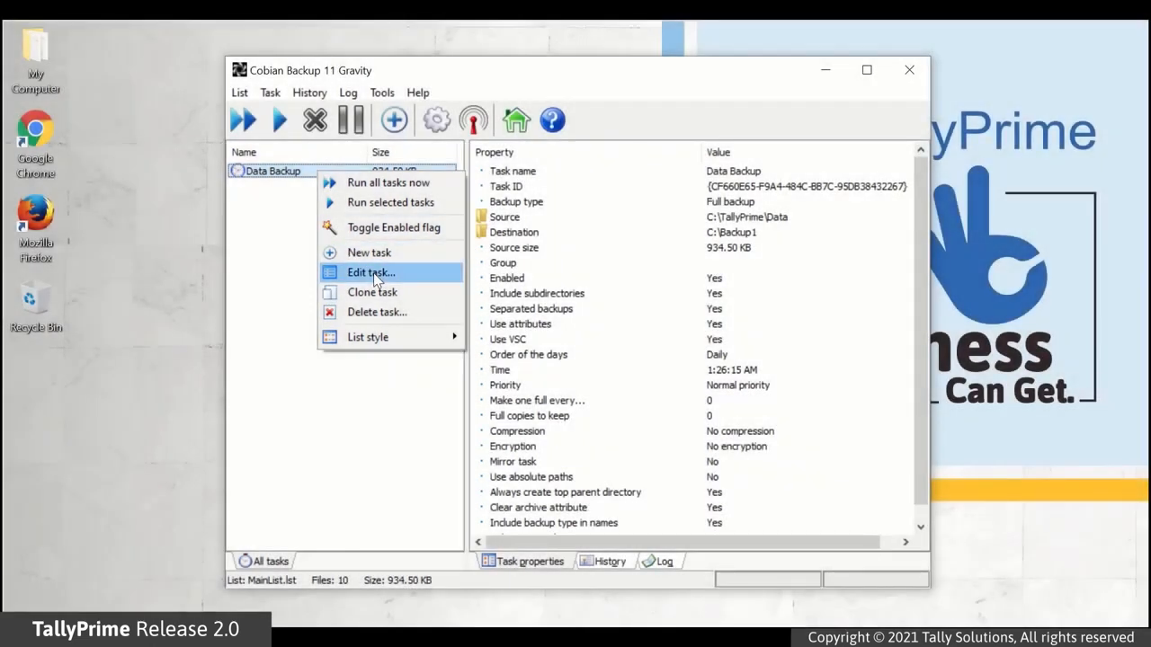
left_click(374, 275)
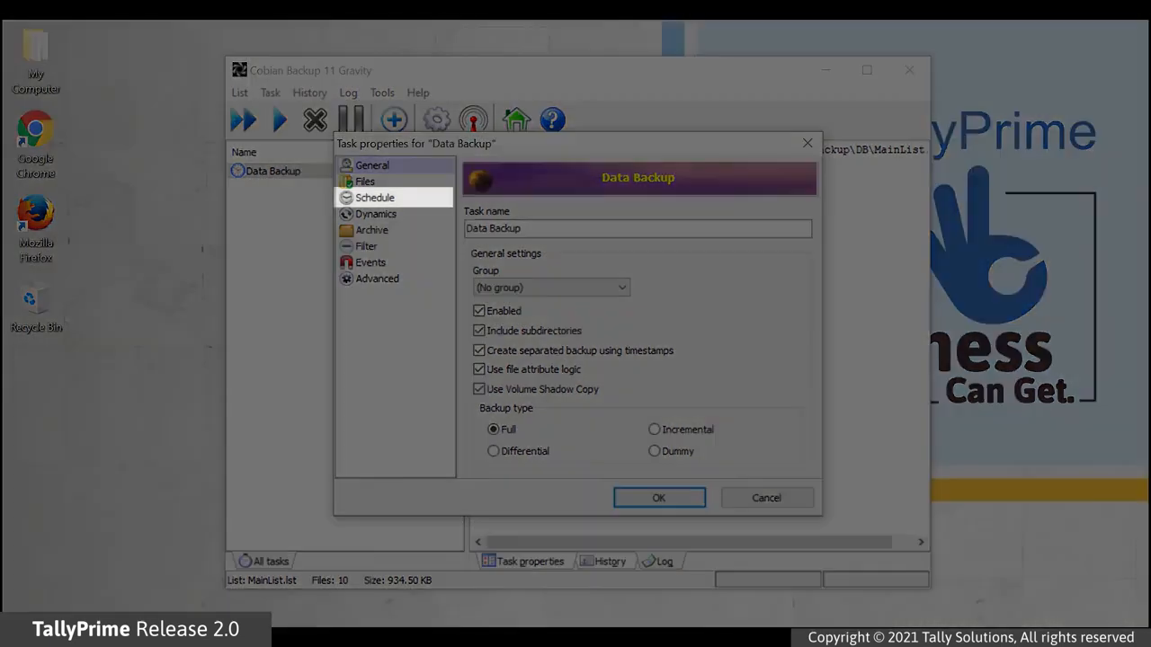
left_click(376, 200)
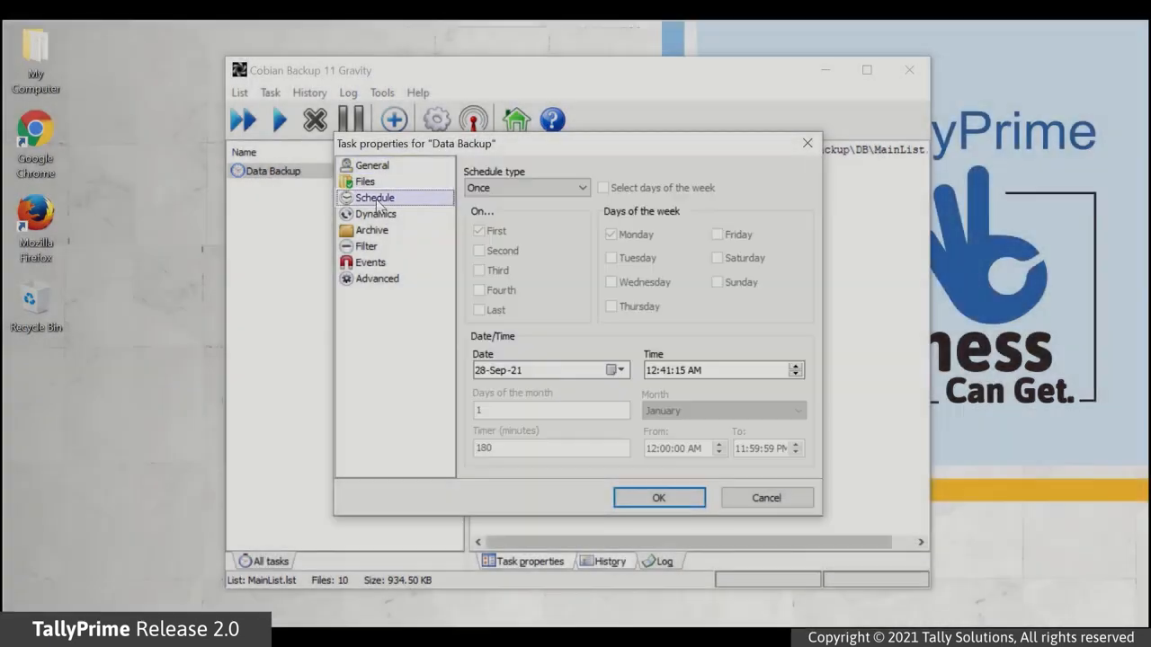
left_click(582, 189)
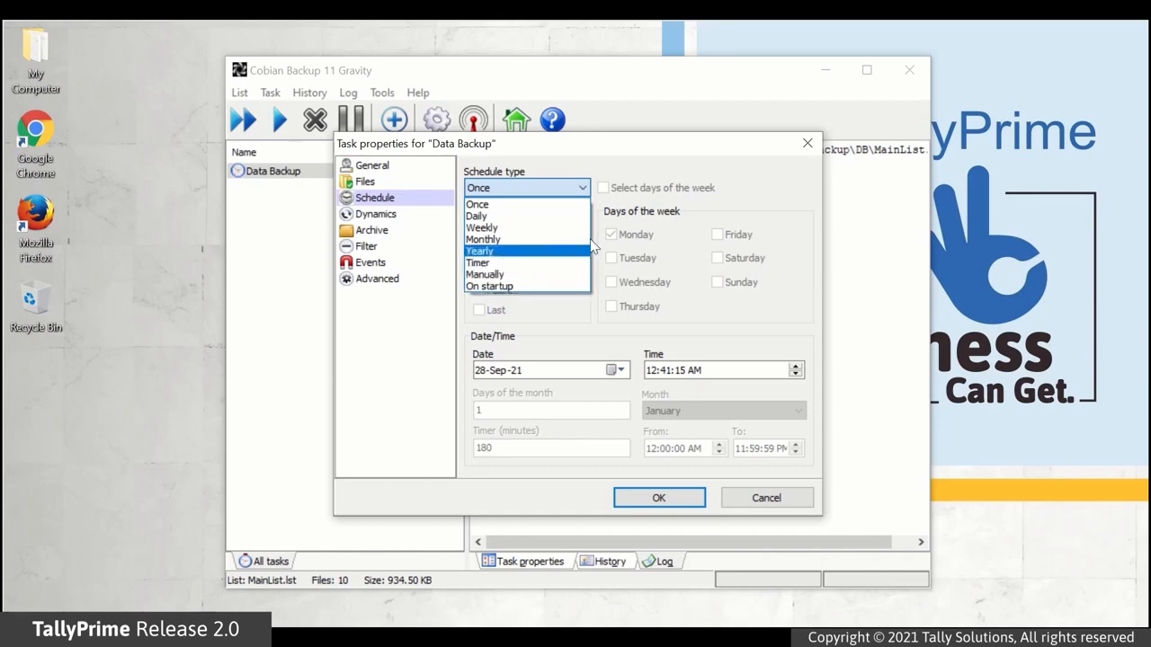
left_click(568, 207)
- Set the scheduled backup time to 1:02 AM, leaving the date and seconds as they are
left_click(653, 371)
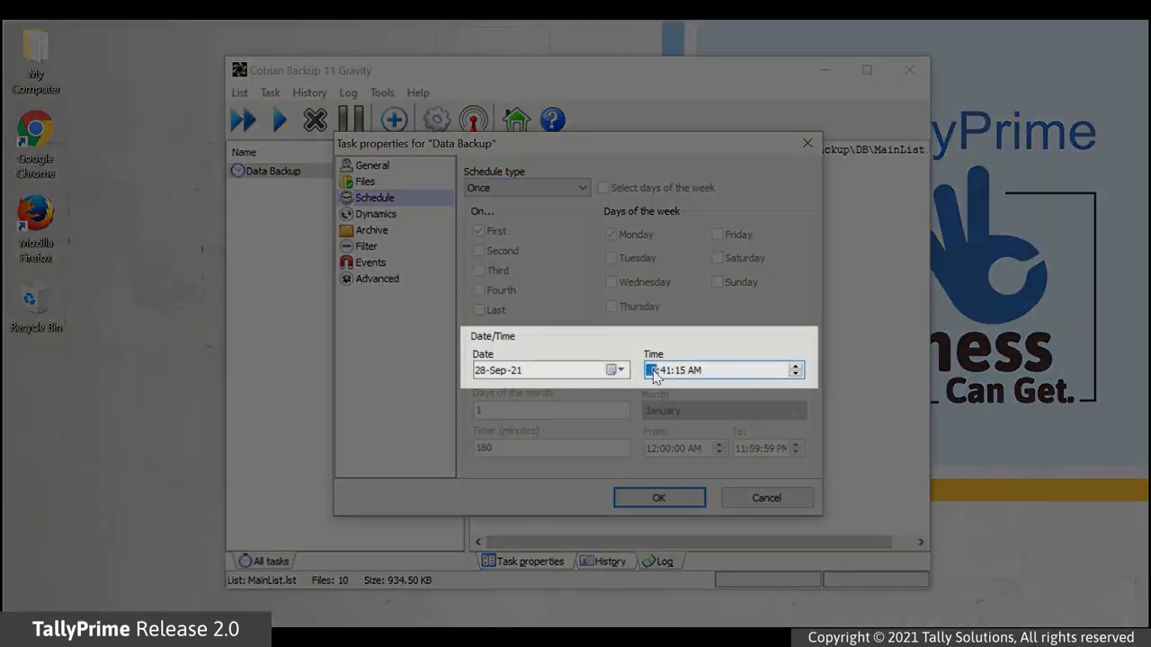
type("1")
left_click(667, 373)
type("02")
left_click(697, 374)
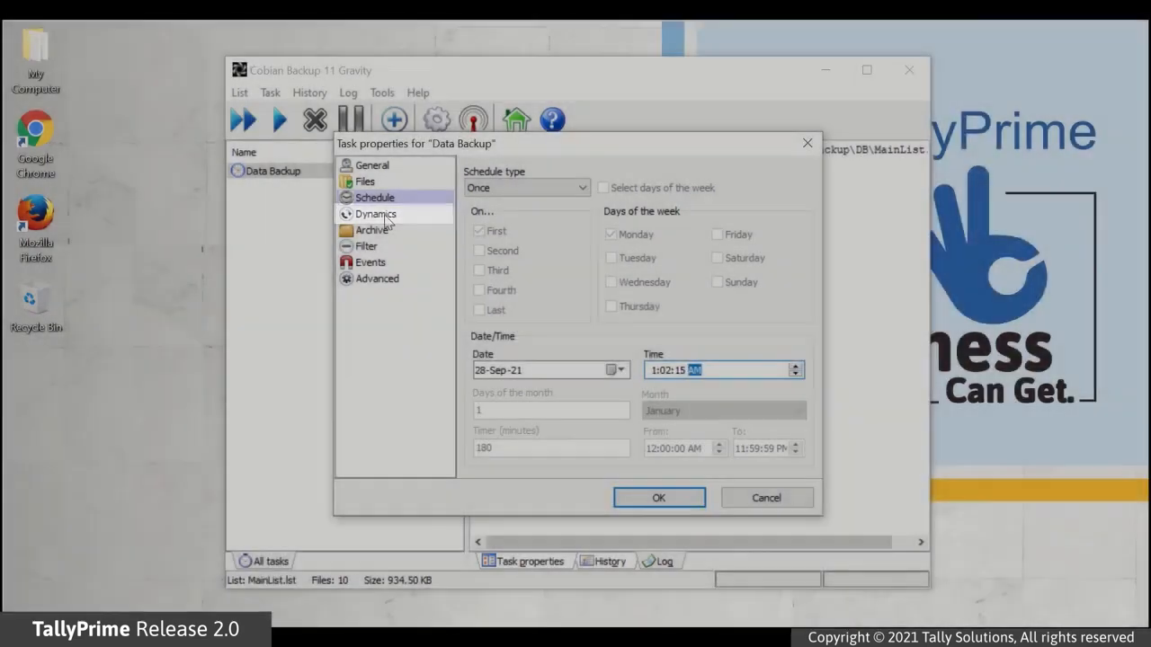
- Set the number of full copies to keep to 3 in the task's dynamics settings
left_click(384, 217)
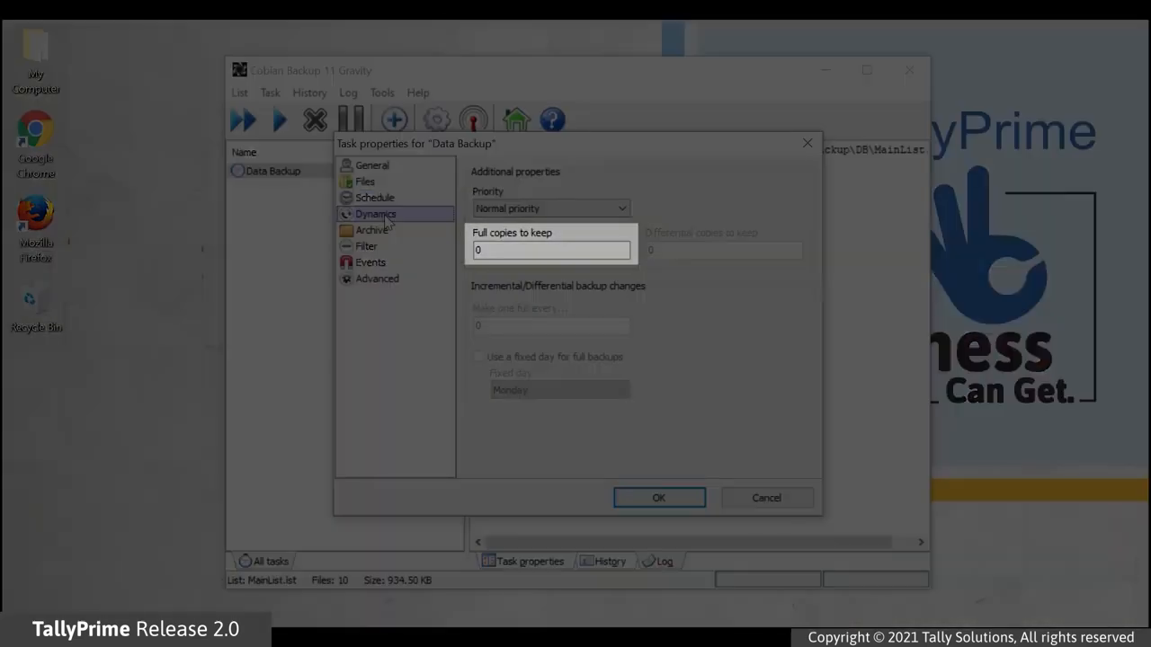
left_click(499, 252)
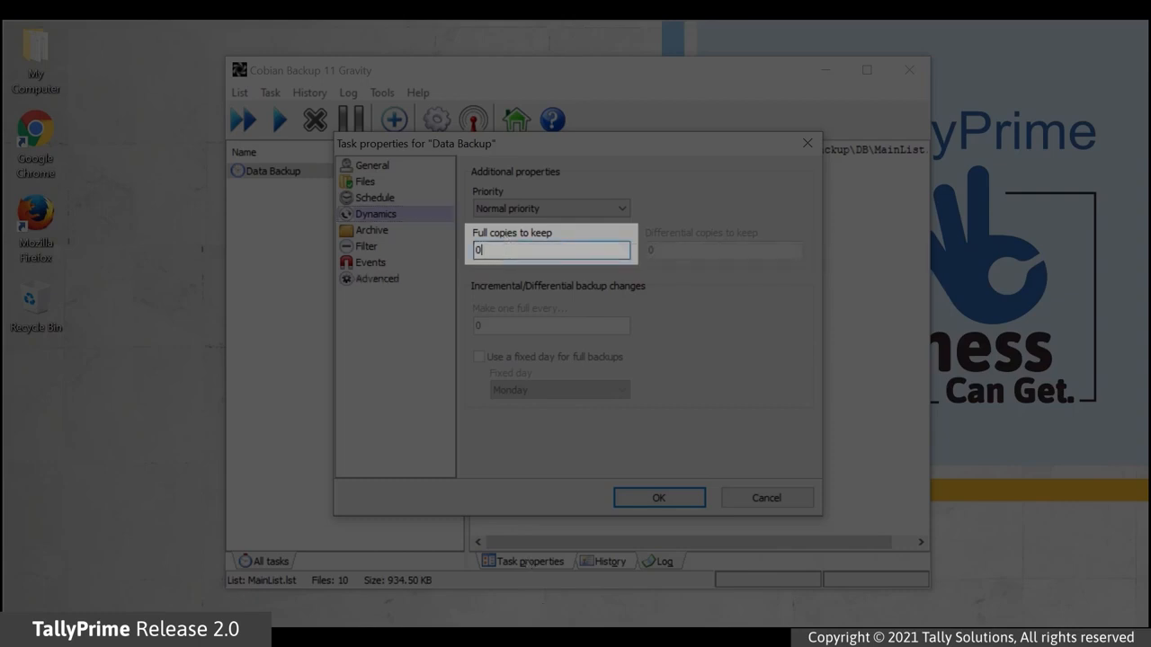
key("BackSpace")
type("3")
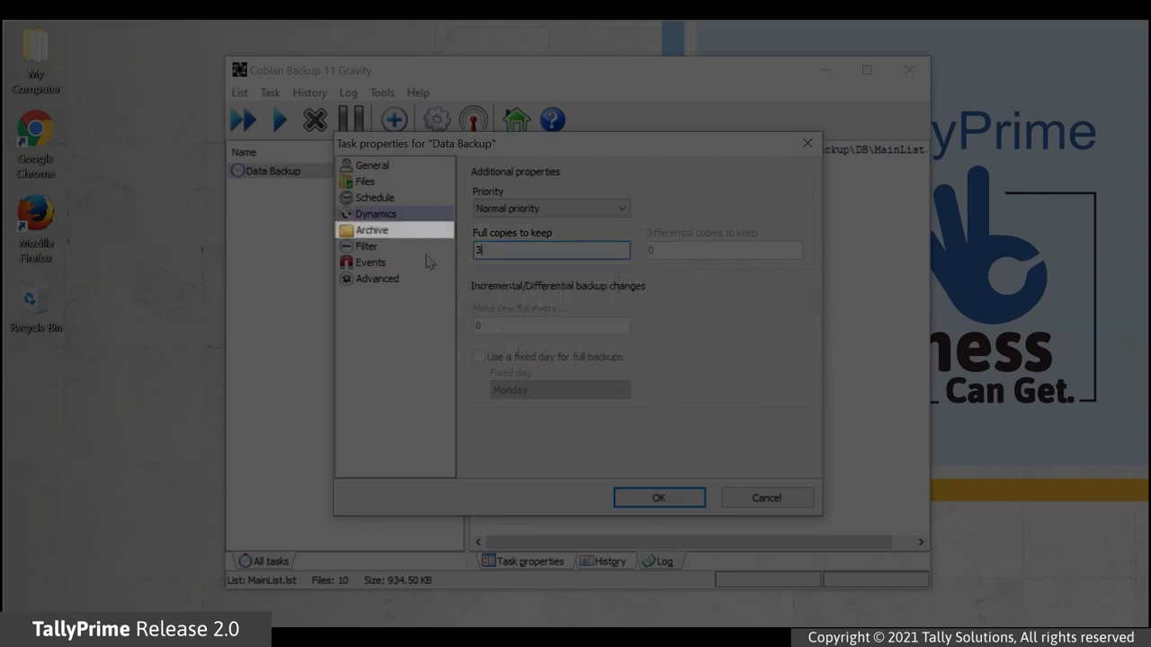
- Set the compression type to Zip compression in the task's archive settings
left_click(387, 232)
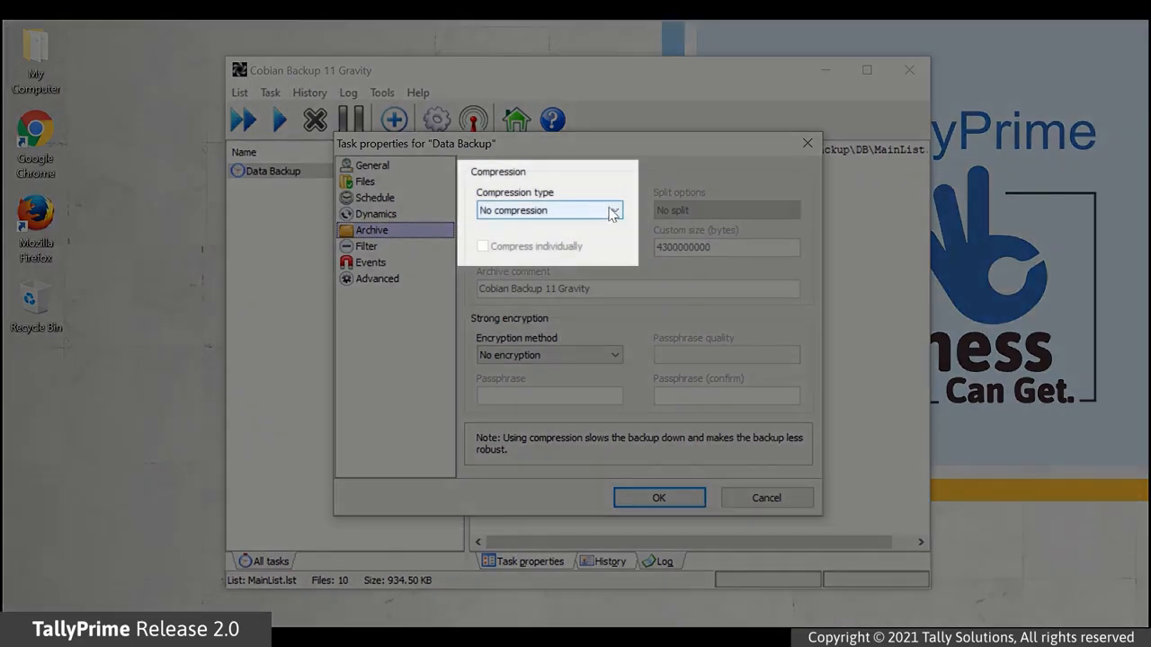
left_click(611, 212)
left_click(594, 240)
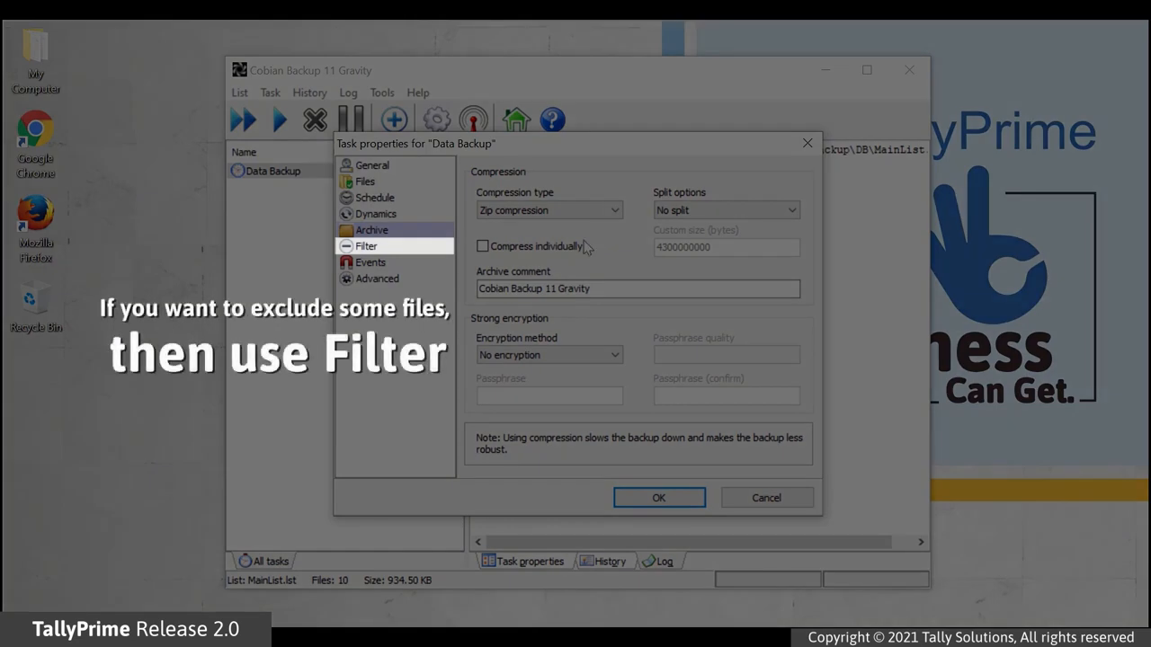
- Exclude TACCESS.TSF, TEXCL.TSF and TSTATE.TSF from the Data\10000 folder in the backup filter and save the task properties
left_click(371, 249)
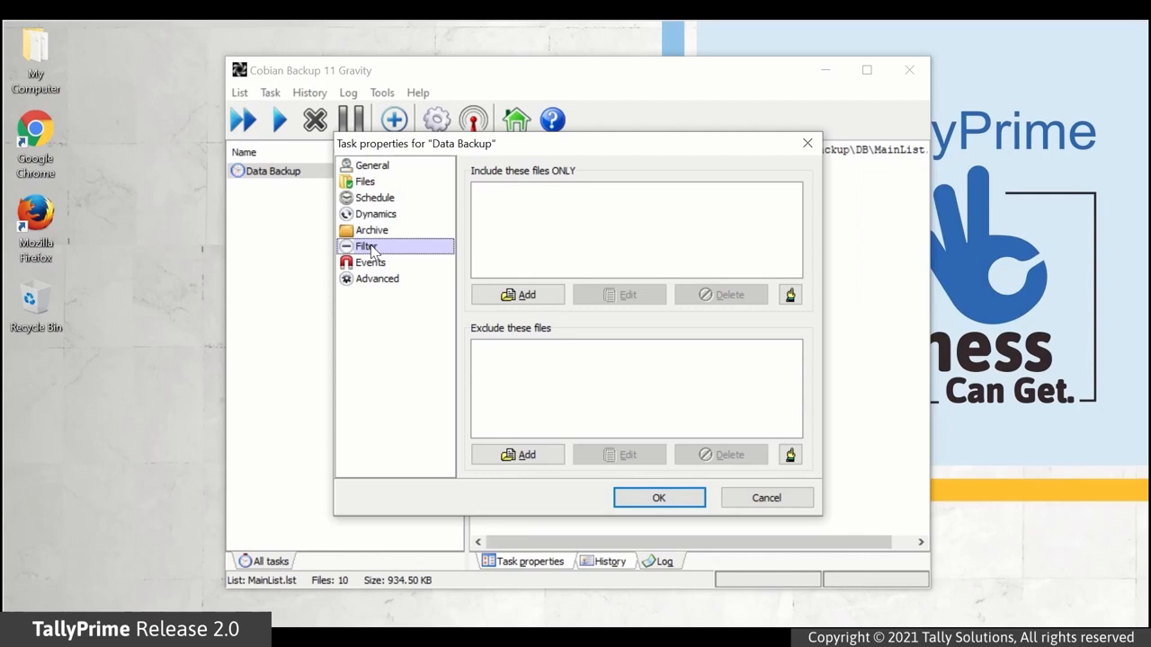
left_click(529, 456)
left_click(595, 402)
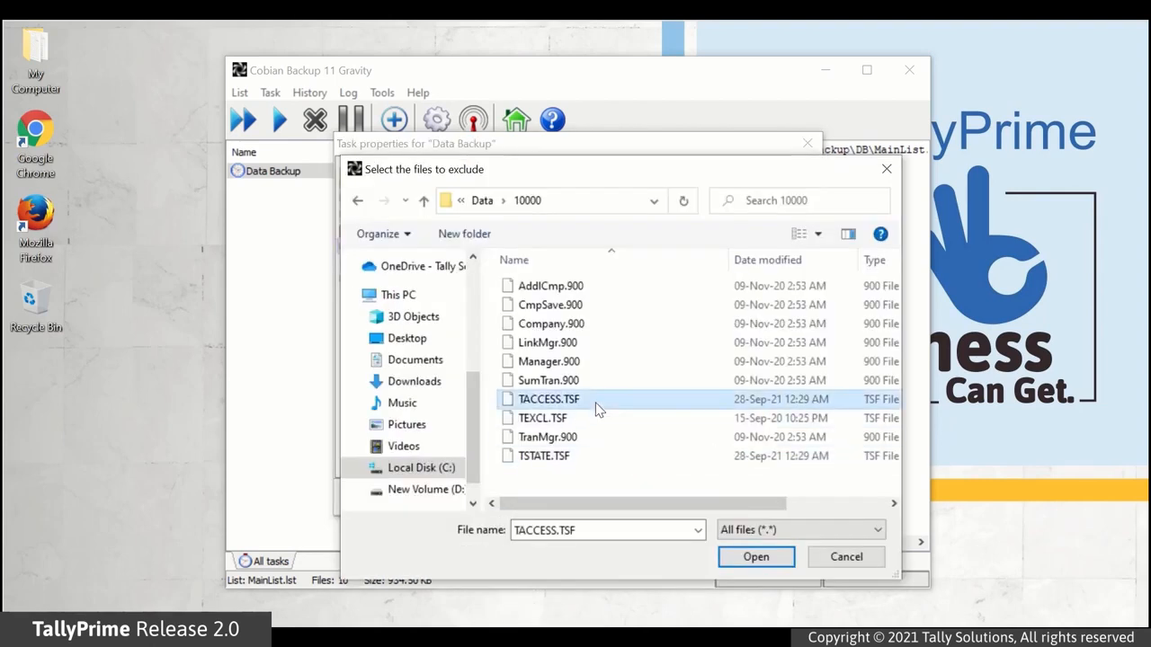
left_click(558, 419, "ctrl")
left_click(558, 456, "ctrl")
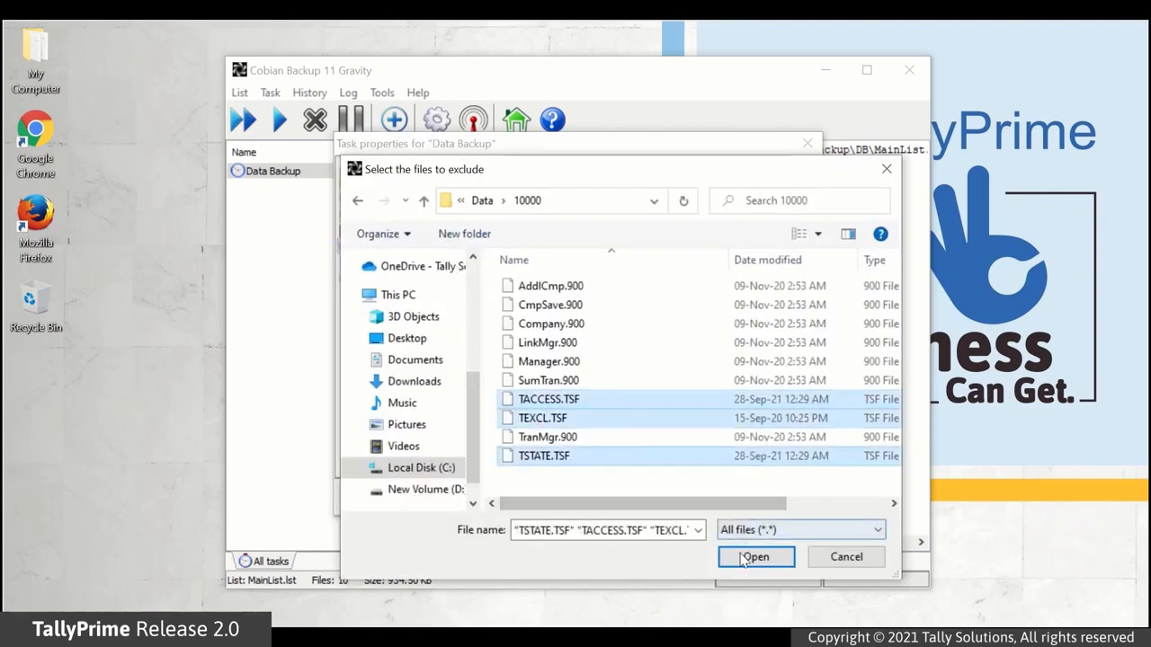
left_click(754, 556)
left_click(638, 500)
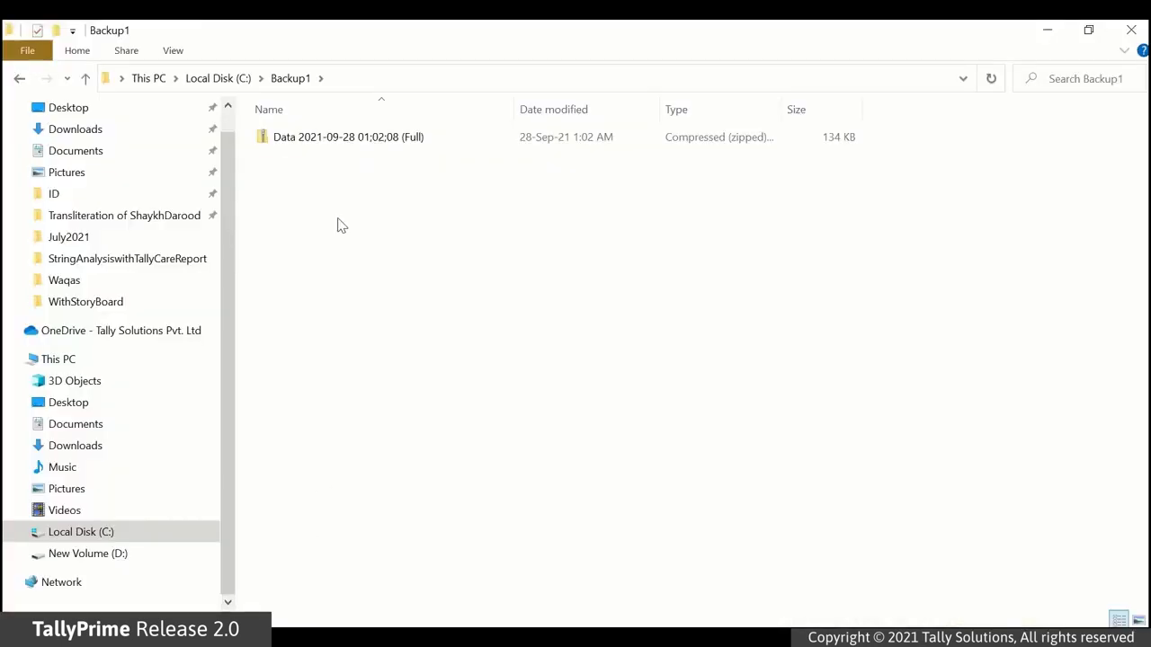
- In File Explorer, extract the zipped full backup directly into the Backup1 folder with 7-Zip and open the extracted Data folder
right_click(342, 140)
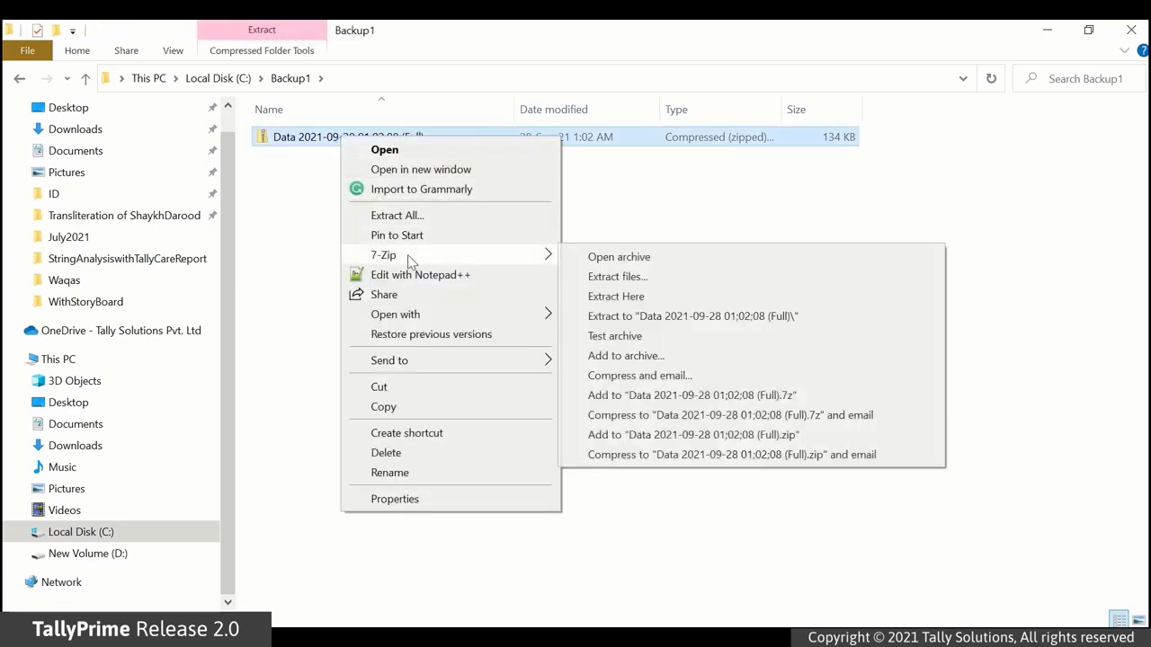
mouse_move(411, 259)
left_click(629, 305)
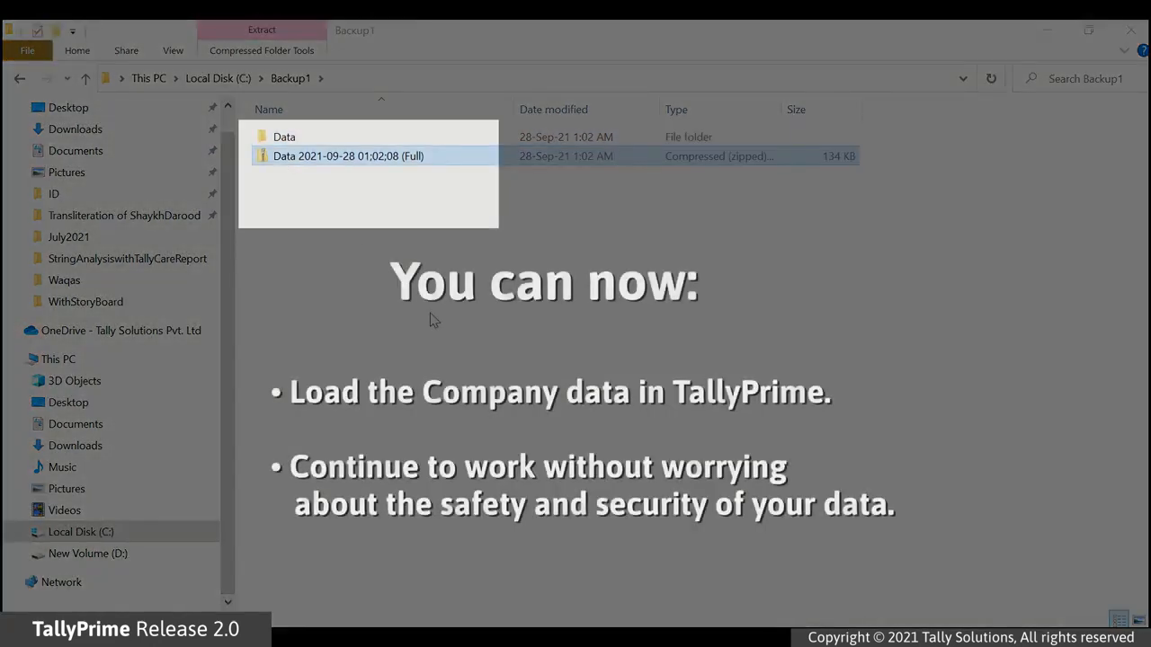
double_click(294, 140)
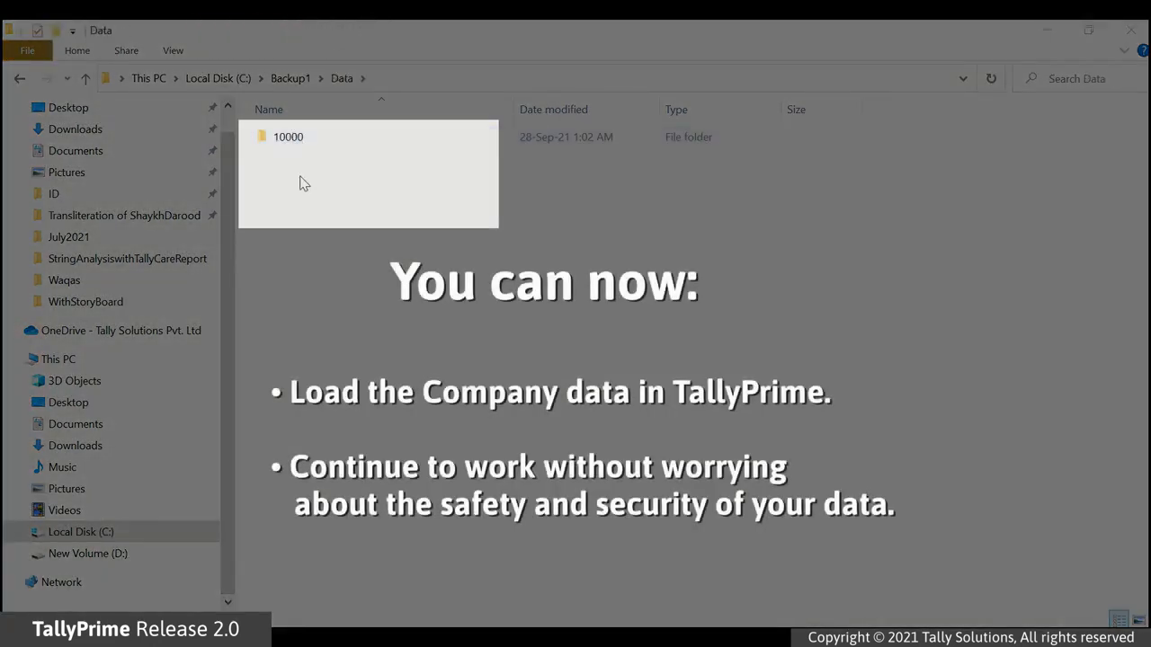